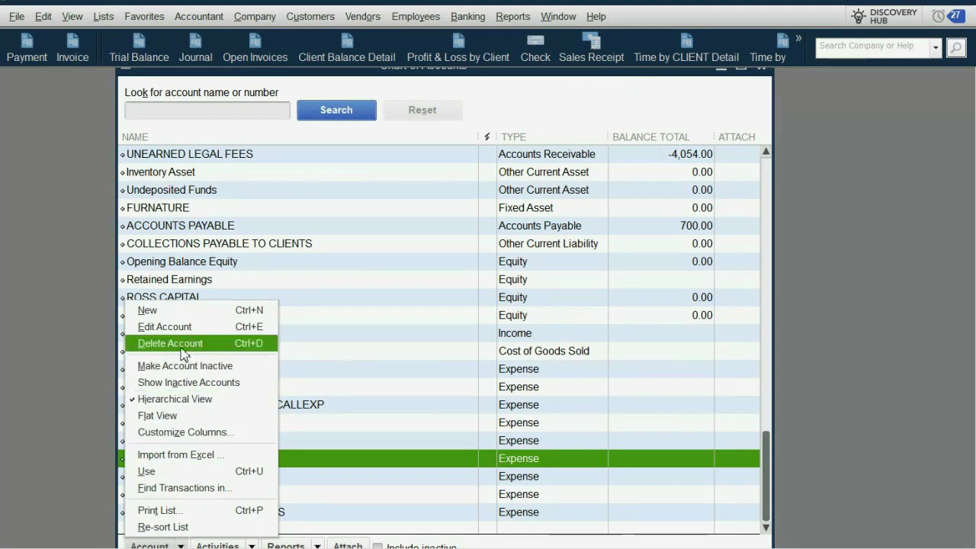
- Open the REPAIR EXPENSE account for editing and enable tracking of reimbursed expenses in an income account
click(183, 328)
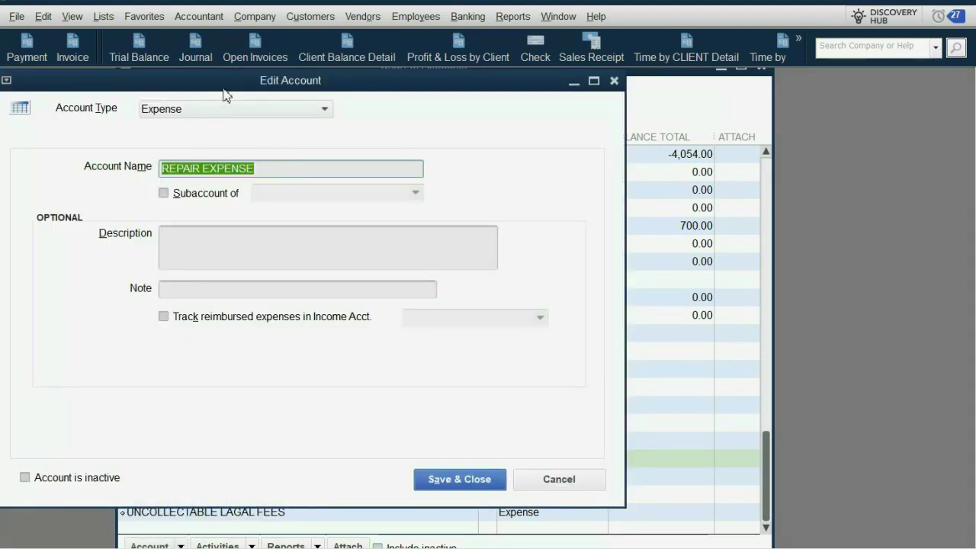
drag(224, 86, 354, 104)
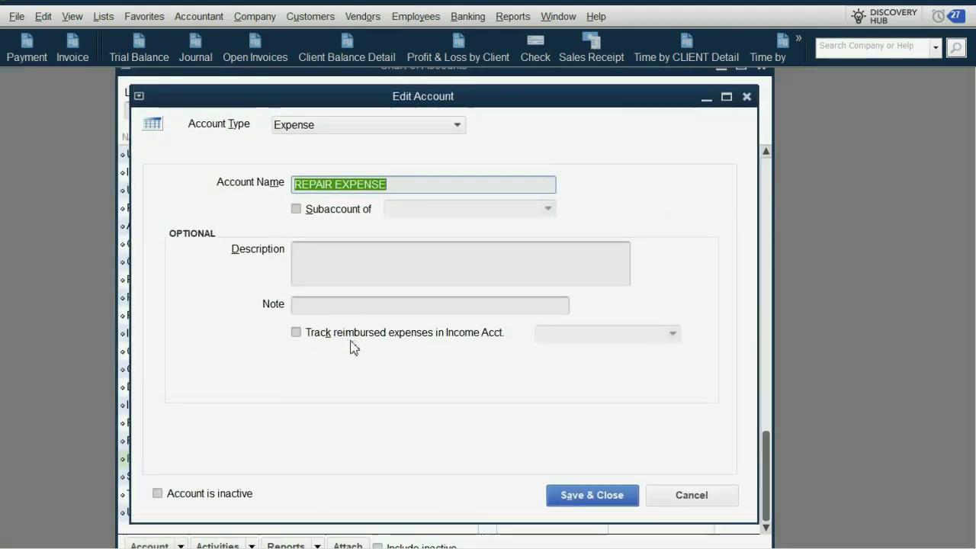
click(297, 333)
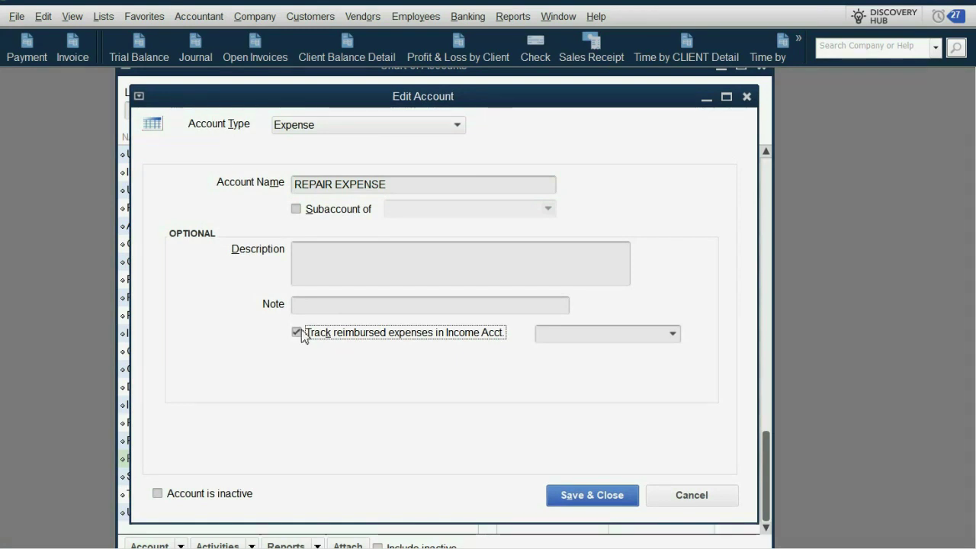
click(345, 130)
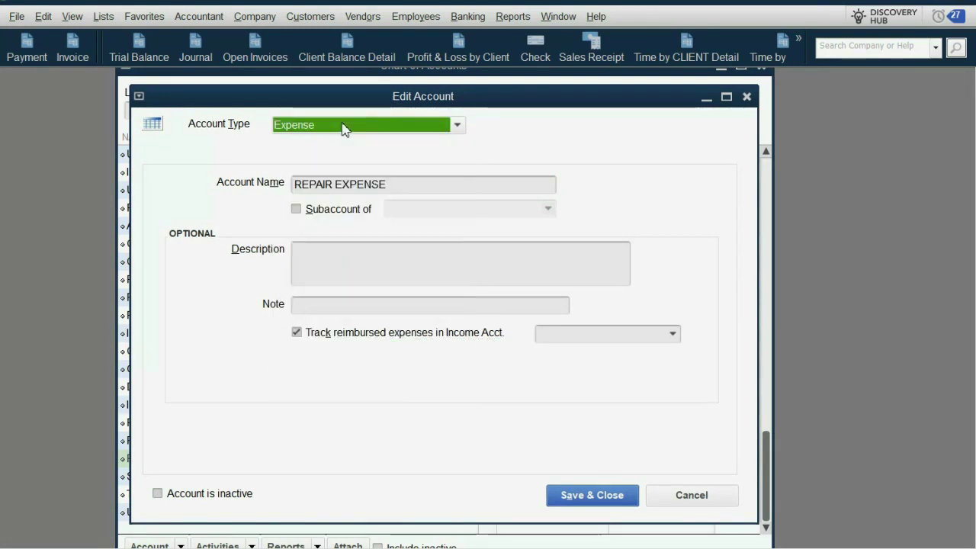
- Assign a new Income account named INCOME FROM BILLABLE REPAIRS for the reimbursed expenses, save the repair account and close the chart of accounts
click(672, 335)
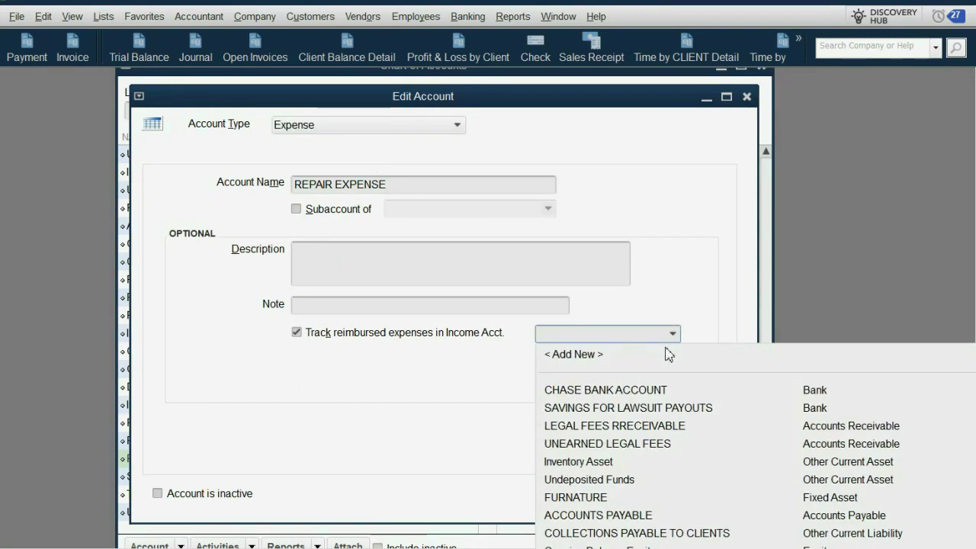
click(609, 357)
click(307, 173)
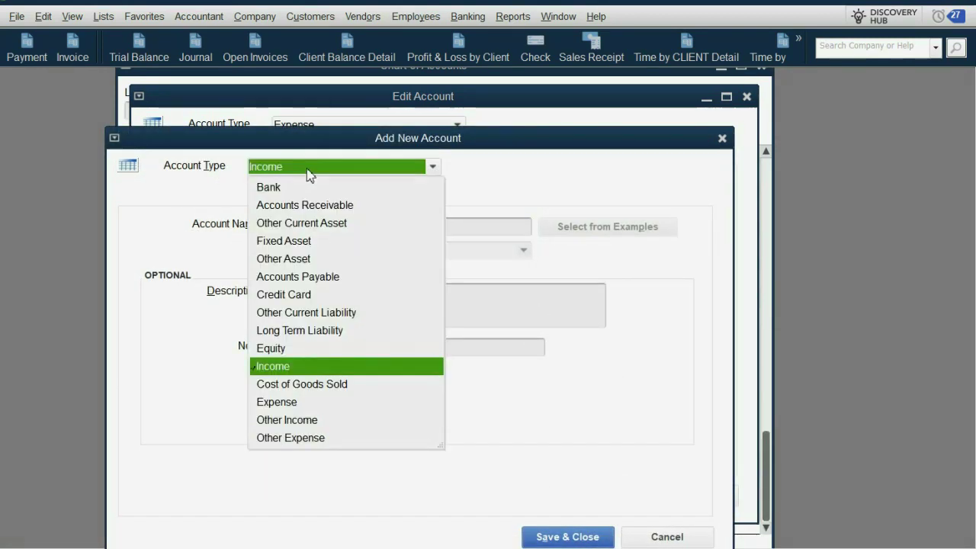
click(309, 171)
click(330, 232)
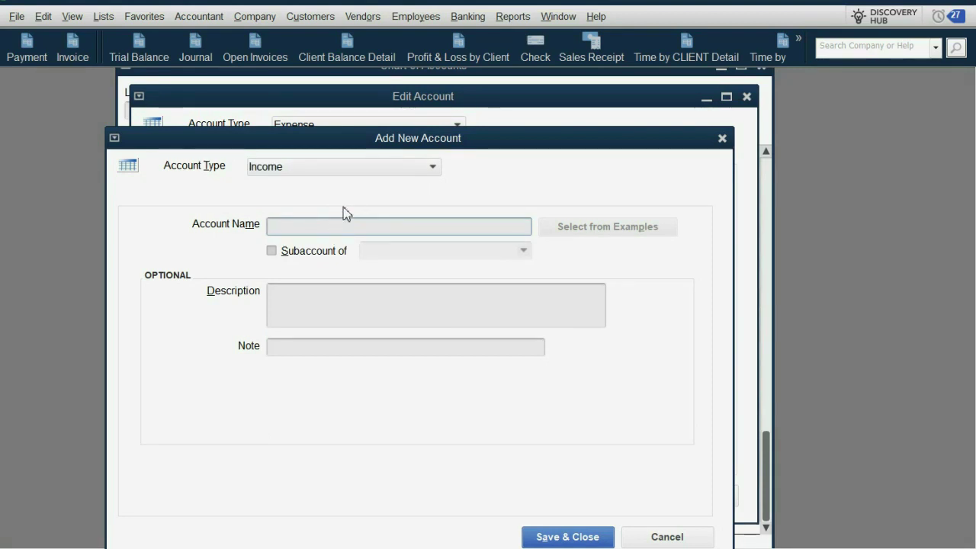
text(IN)
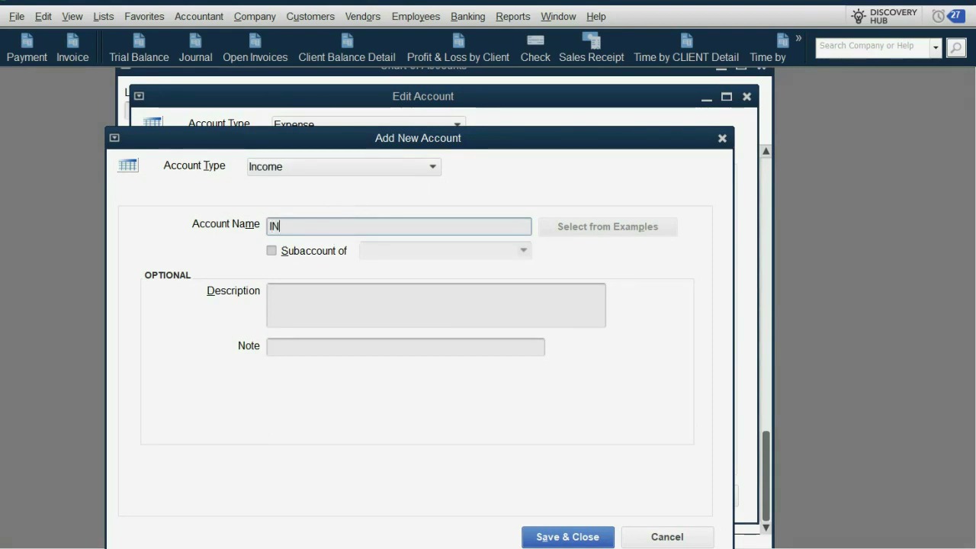
text(COME FR)
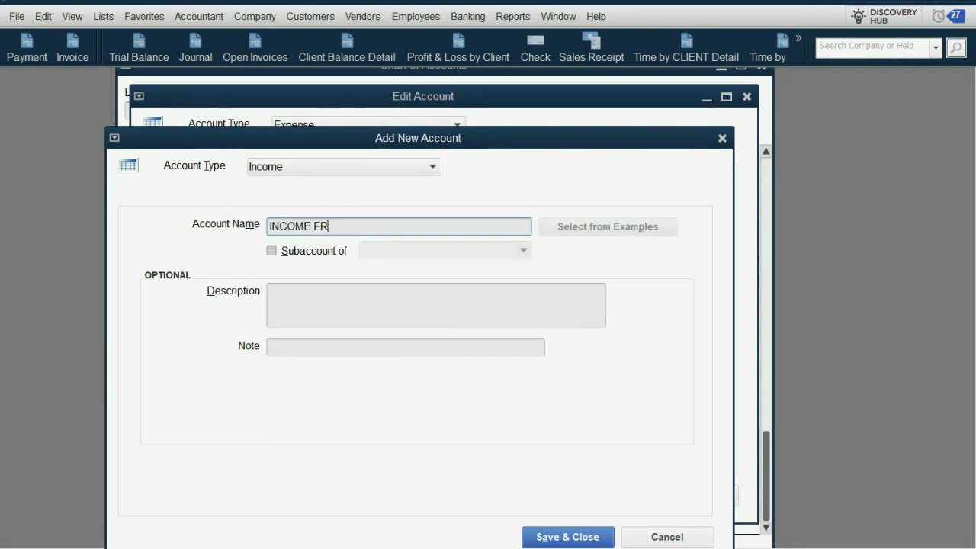
text(OM BILLABLE REPAIRS)
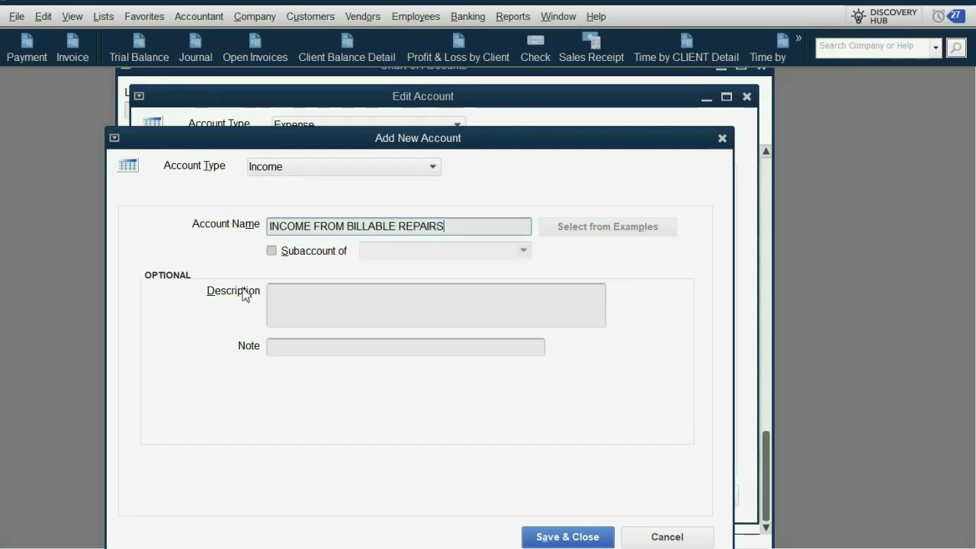
click(566, 535)
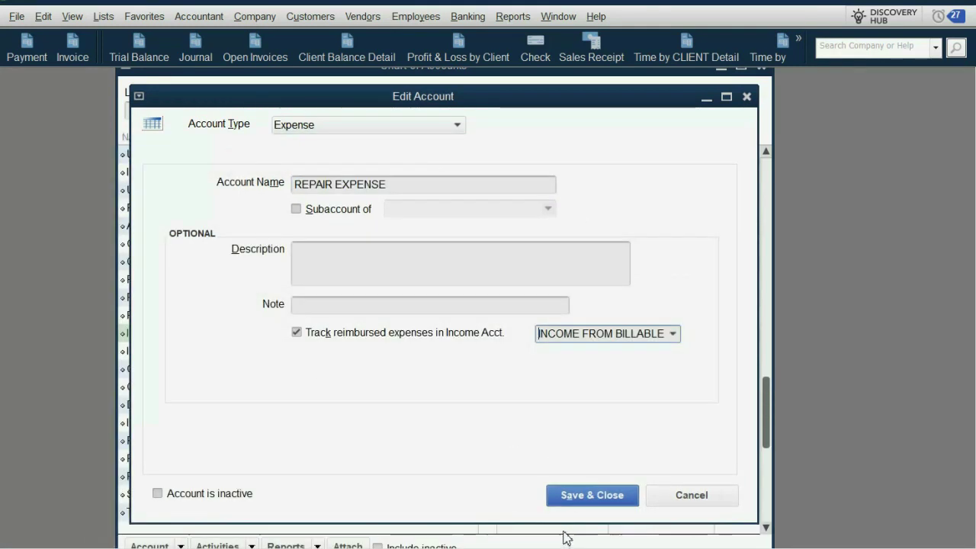
click(577, 495)
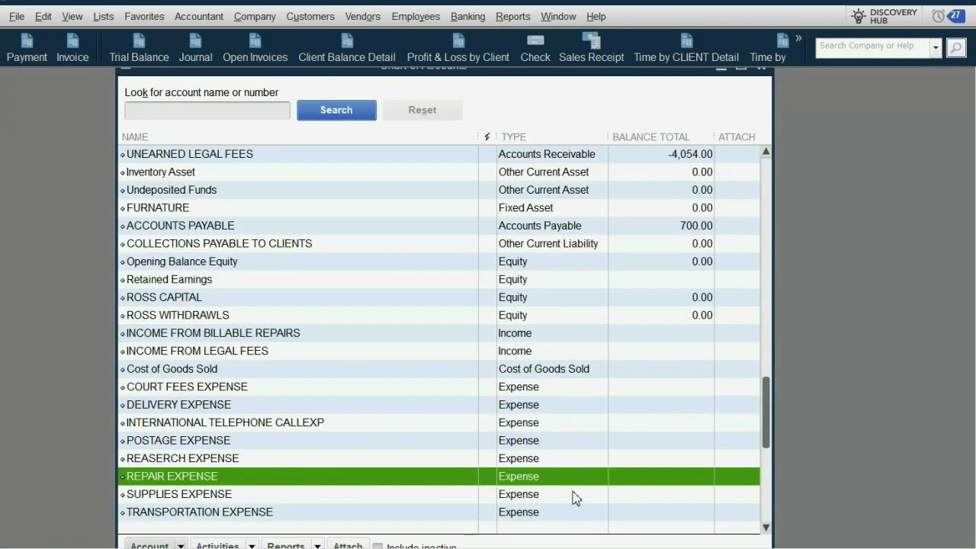
key(Escape)
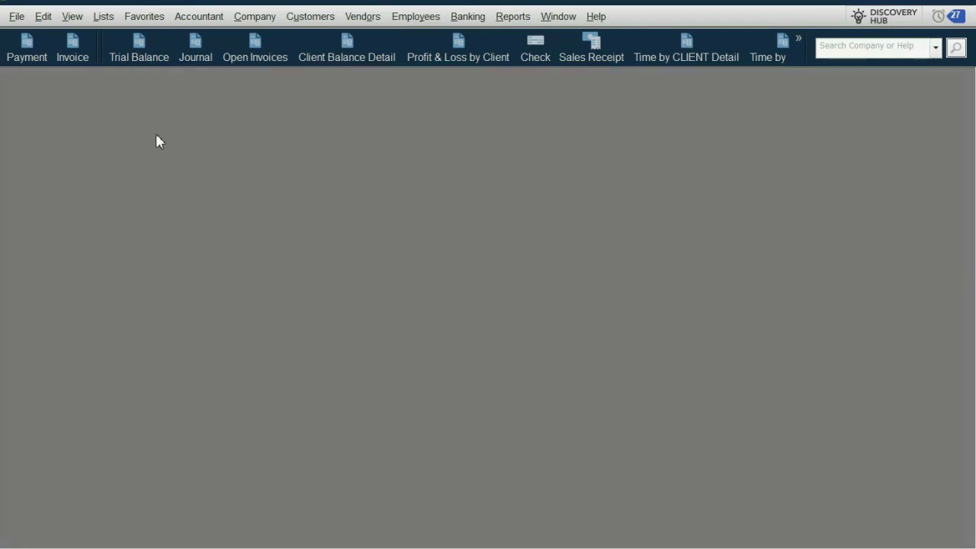
- Run the Trial Balance report and examine the amounts for REPAIR EXPENSE and INCOME FROM BILLABLE REPAIRS
click(143, 59)
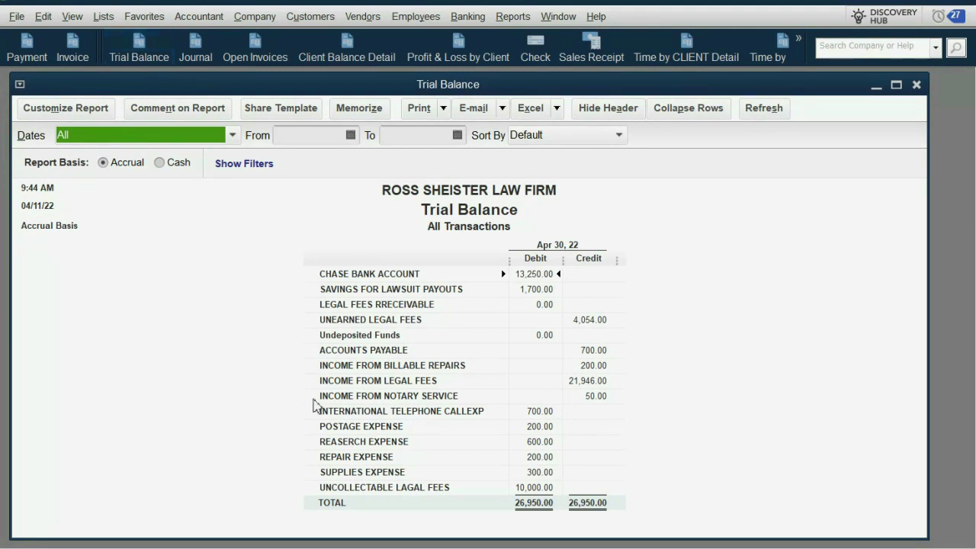
click(369, 459)
click(535, 462)
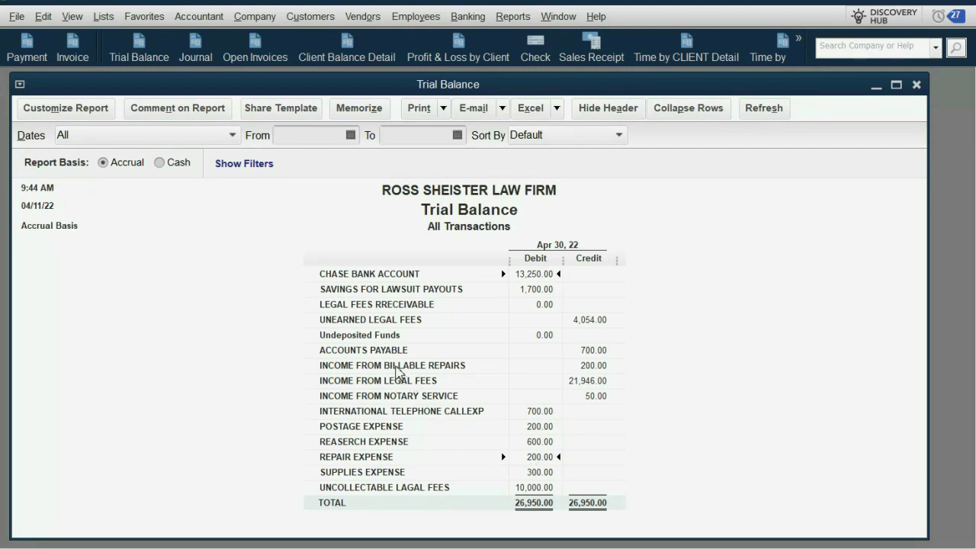
click(592, 370)
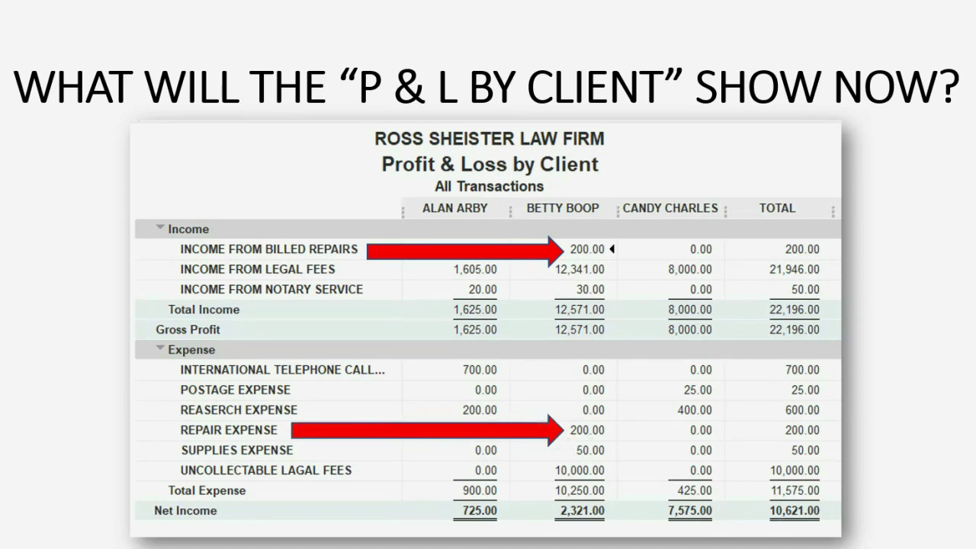
- Run the Profit & Loss by Client report and examine repair income and repair expense per client
click(801, 535)
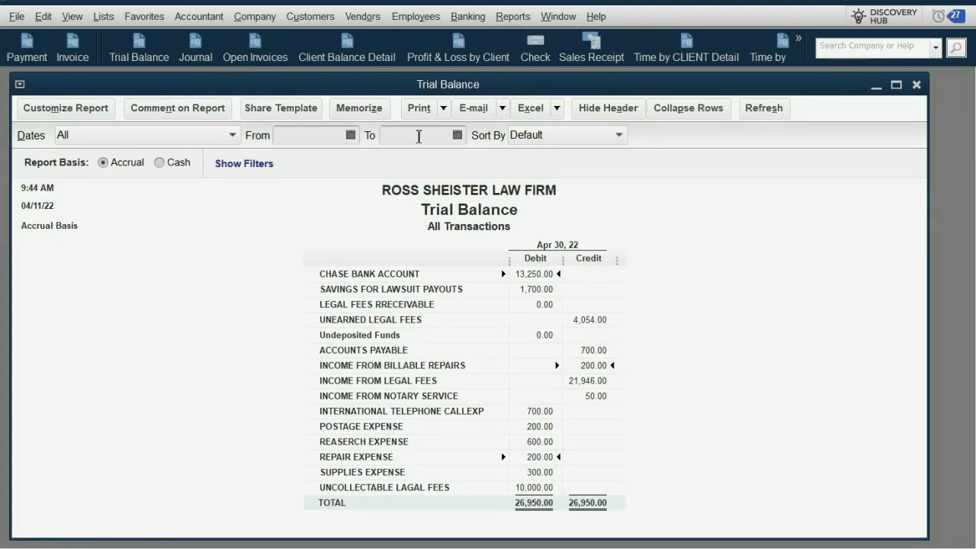
click(459, 48)
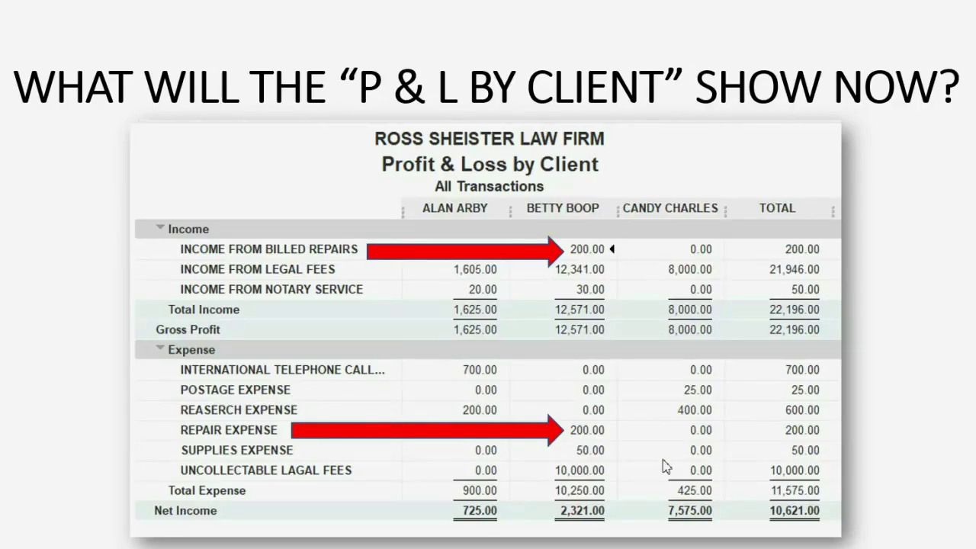
click(670, 464)
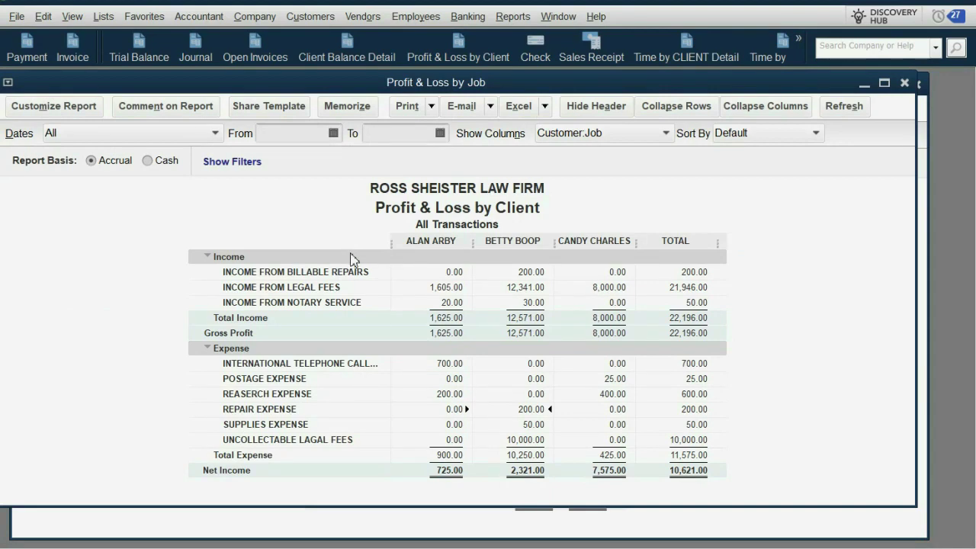
- Close the open reports and open the Chart of Accounts
key(Escape)
click(103, 17)
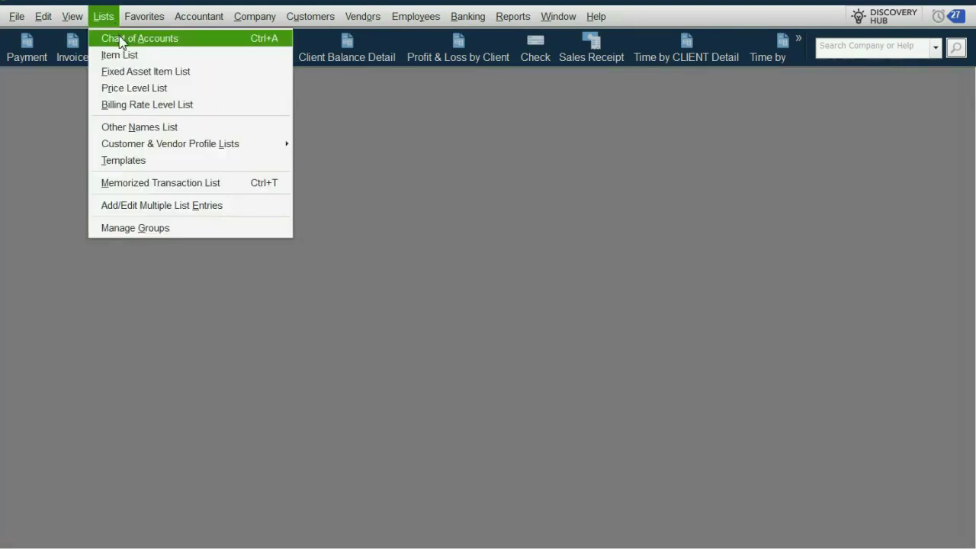
click(125, 37)
click(156, 518)
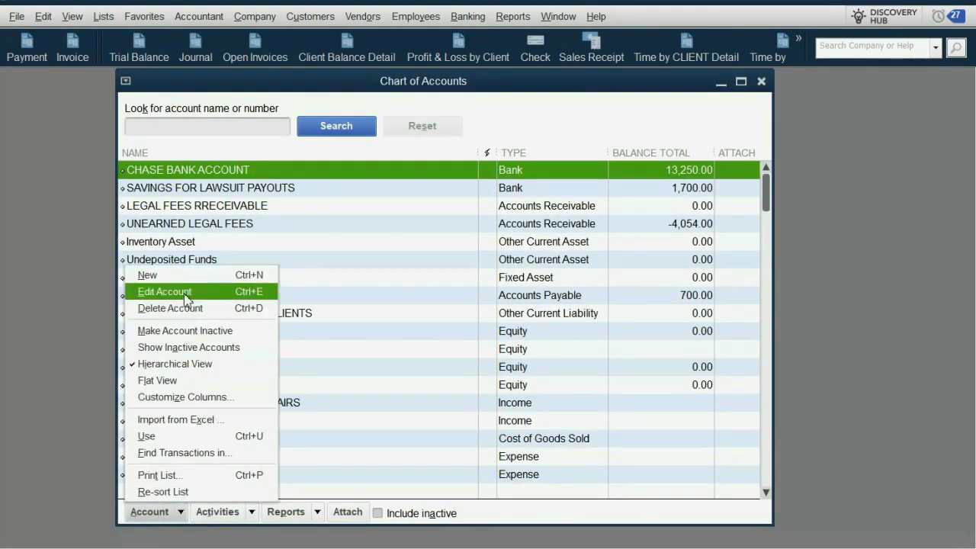
click(184, 281)
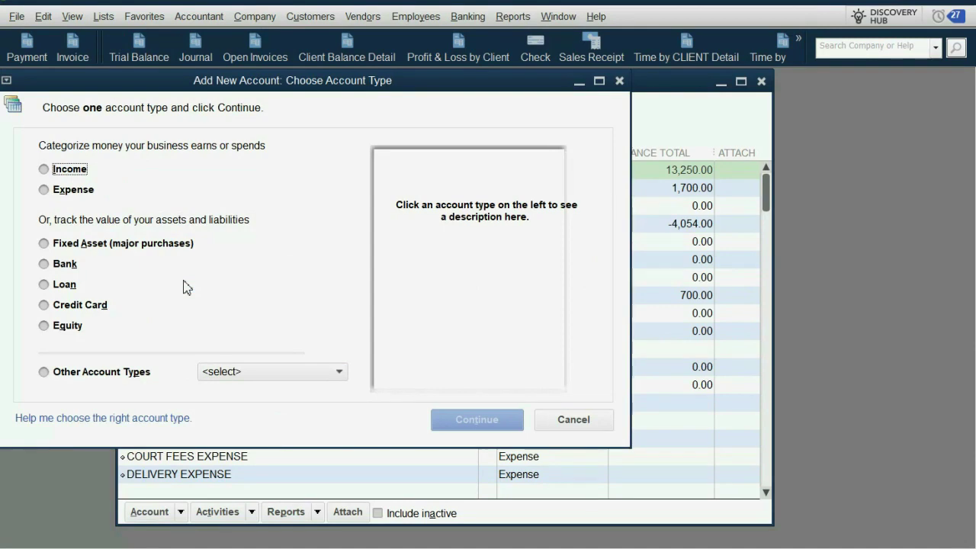
click(89, 179)
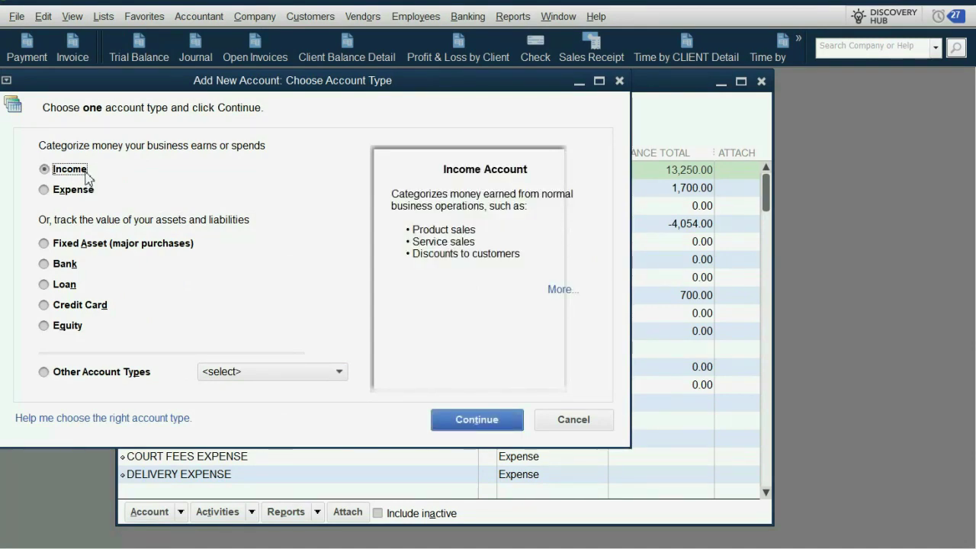
key(Escape)
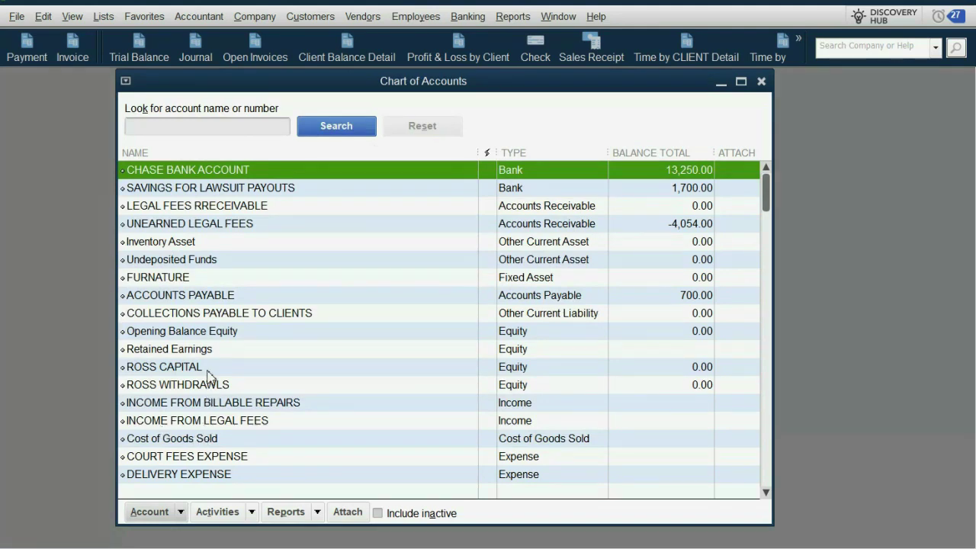
- Open the REASERCH EXPENSE account for editing and enable tracking of reimbursed expenses in an income account
scroll(225, 429, down, 3)
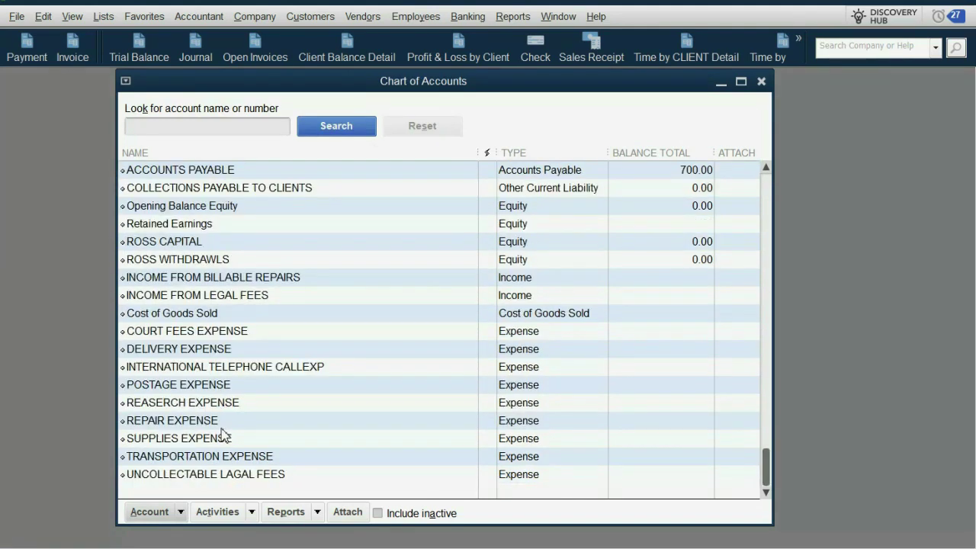
click(225, 408)
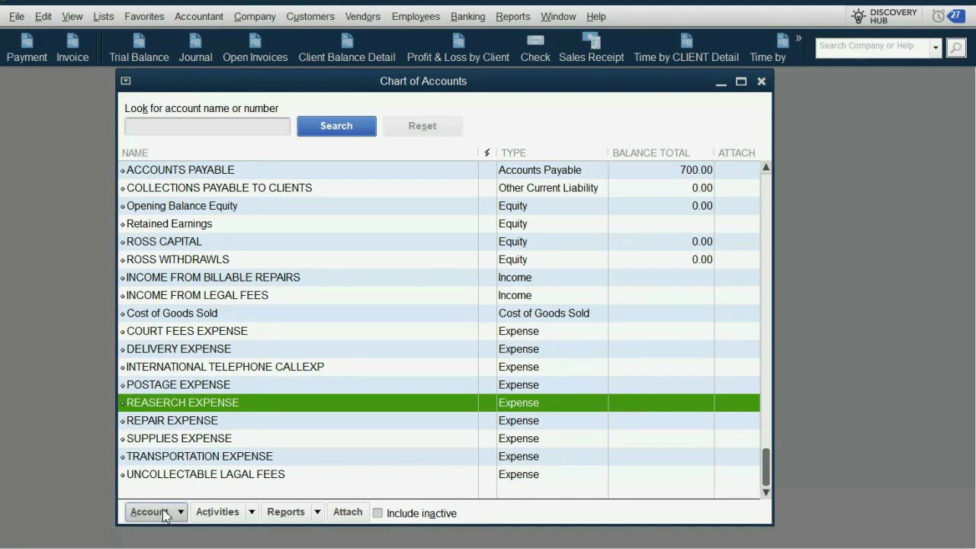
click(167, 513)
click(201, 297)
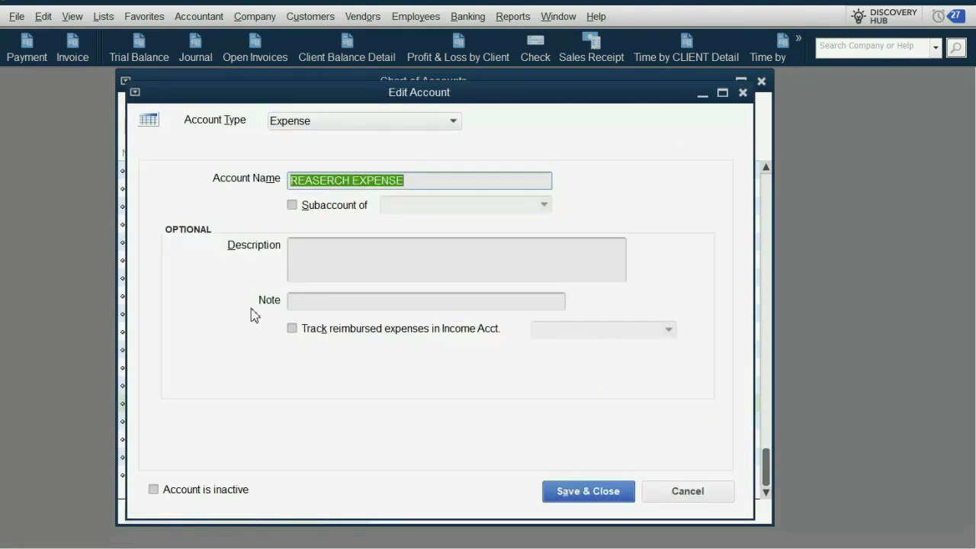
click(292, 329)
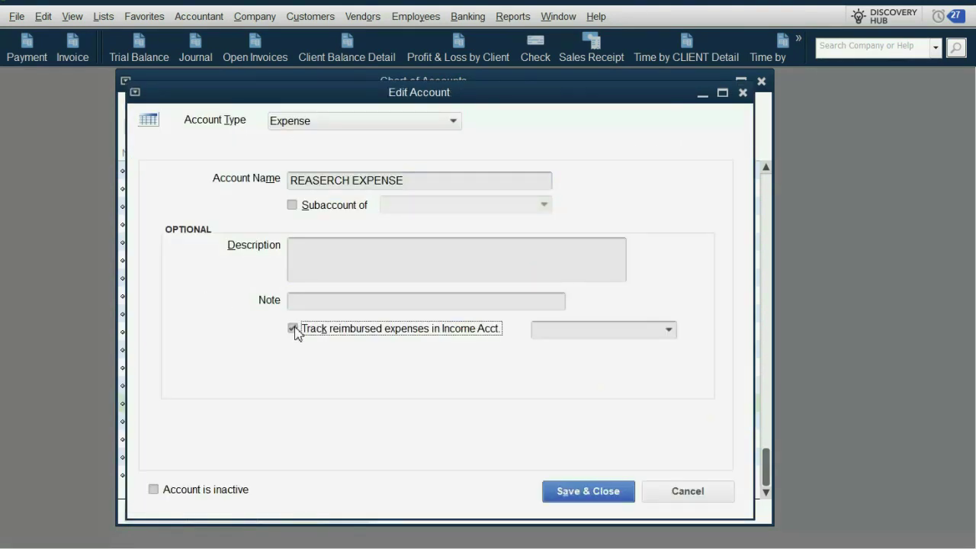
- Create an Income account named INCOME FROM BILLABLE RESEARCH and assign it as the income account for reimbursed research expenses
click(669, 329)
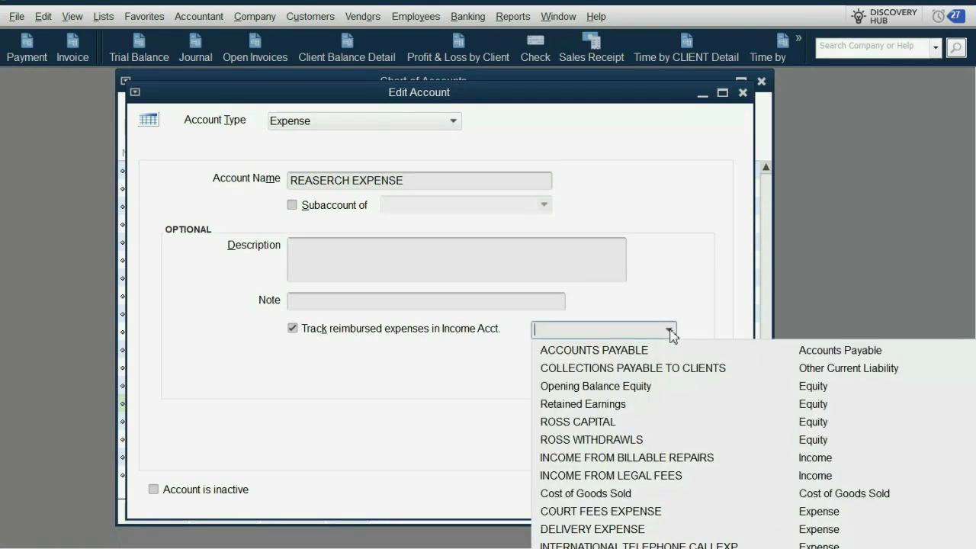
click(614, 353)
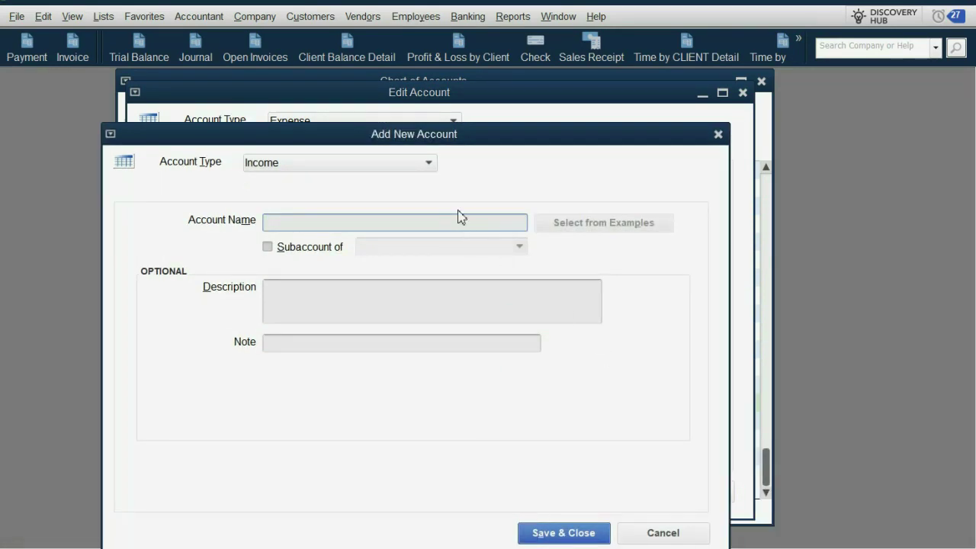
text(RES)
text(A)
text(INCOME)
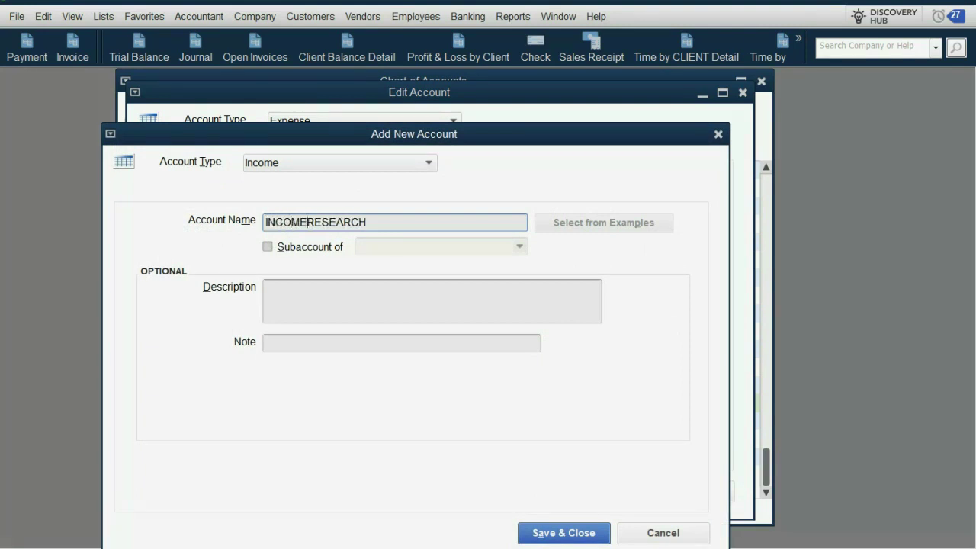
text( FROM B)
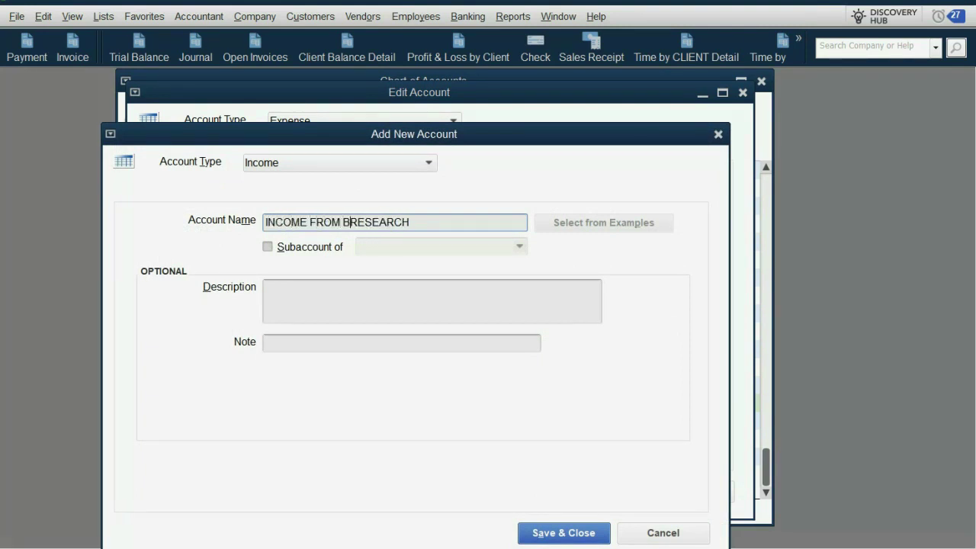
text(ILLABLE)
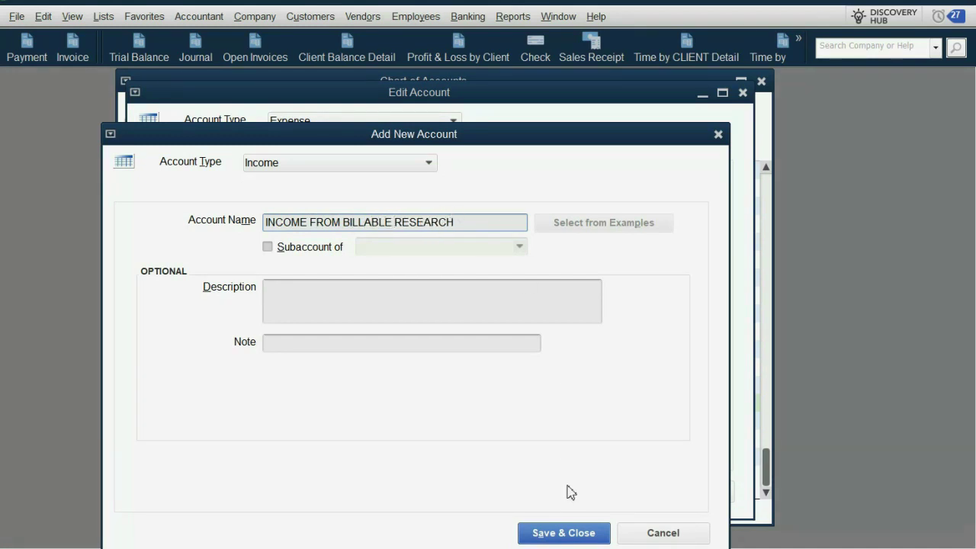
click(577, 535)
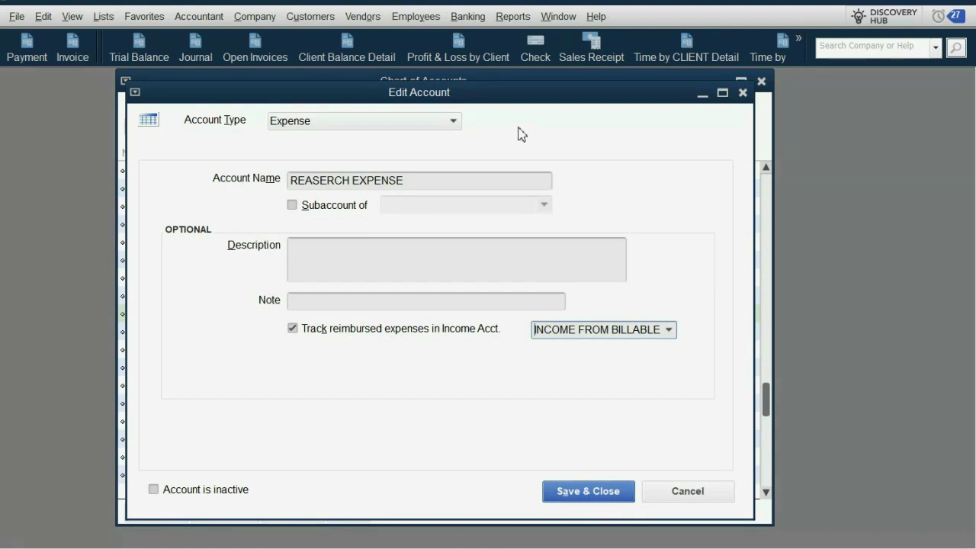
drag(509, 99, 513, 105)
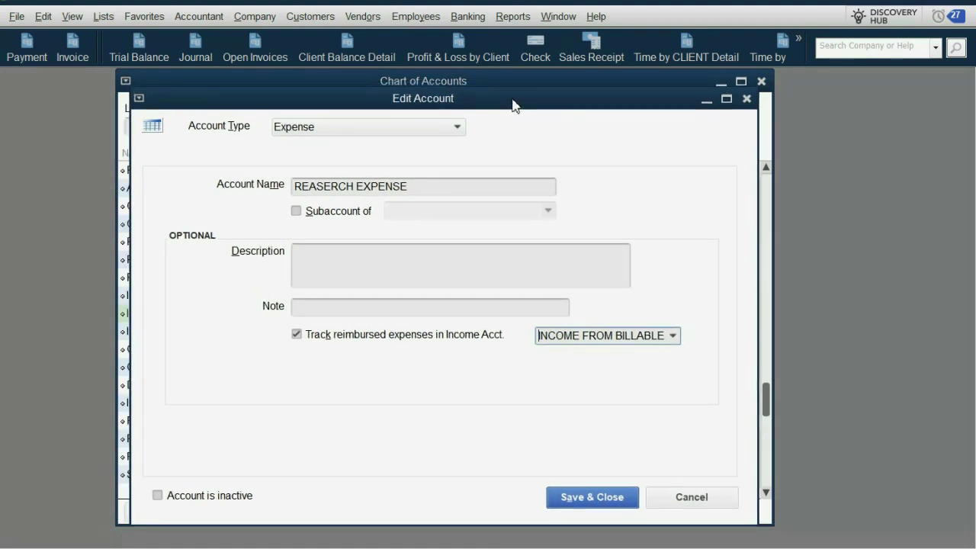
- Save the REASERCH EXPENSE account changes, leave the Chart of Accounts and run the Trial Balance report
click(610, 497)
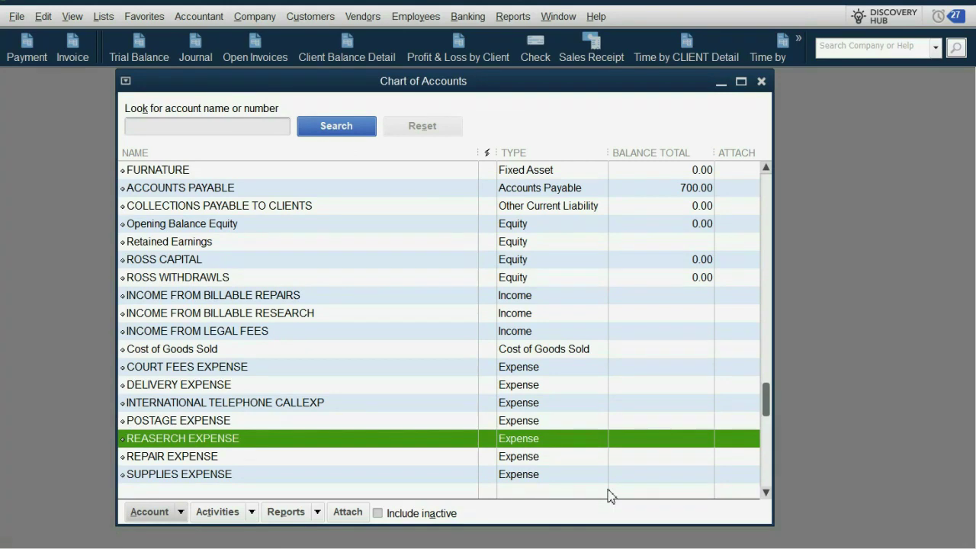
key(Escape)
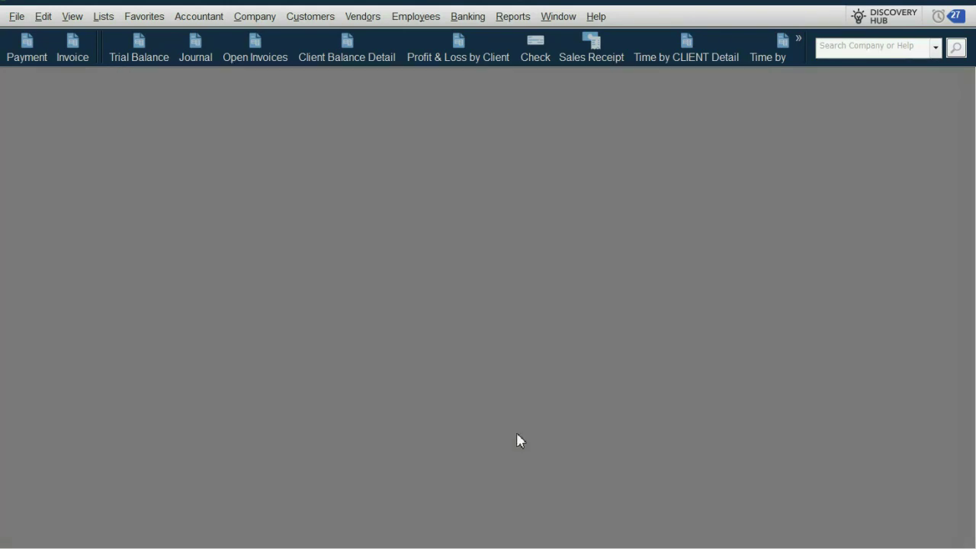
click(139, 50)
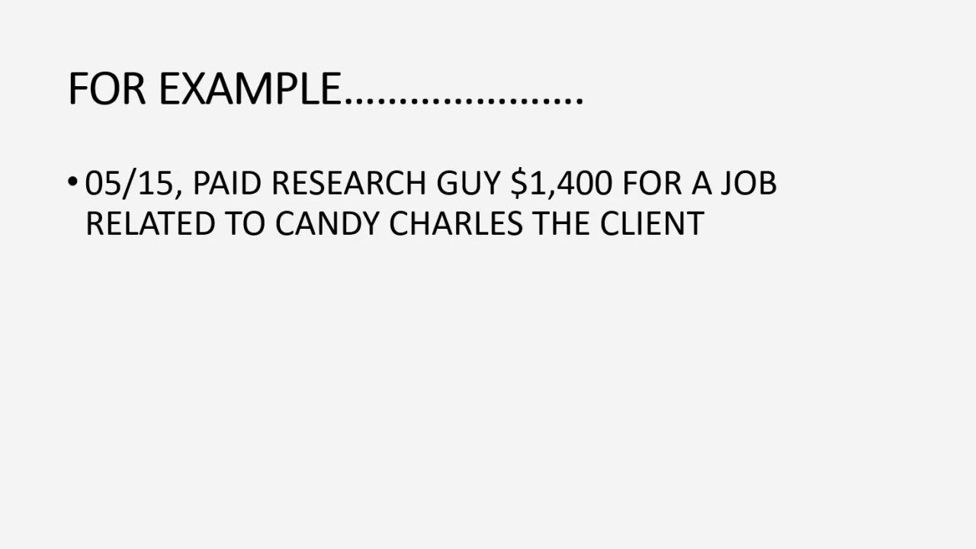
click(779, 290)
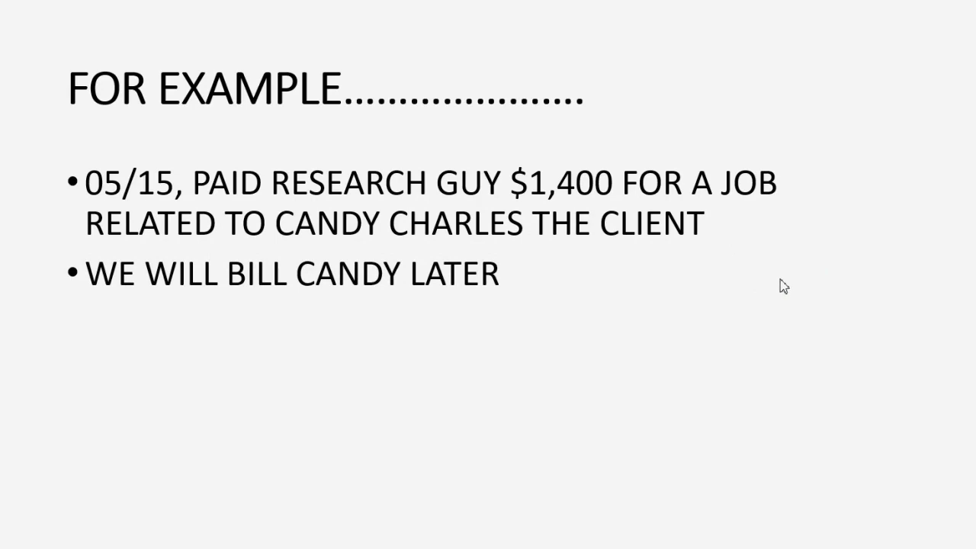
click(783, 285)
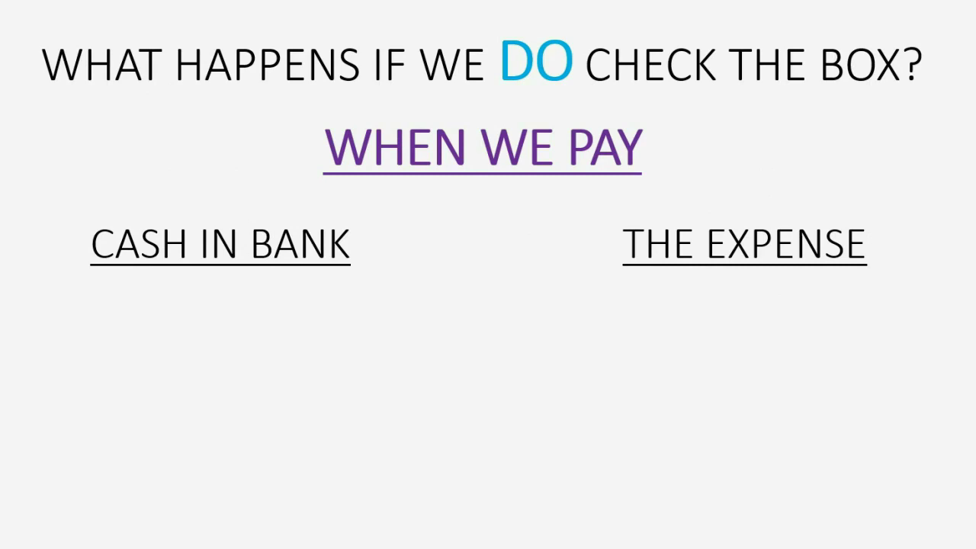
key(Right)
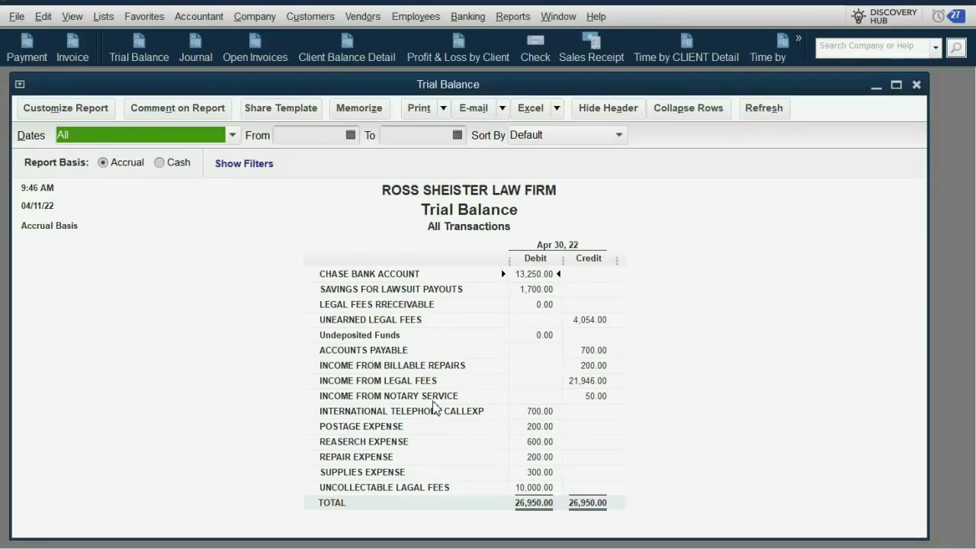
- Check the REASERCH EXPENSE balance on the Trial Balance report
click(402, 447)
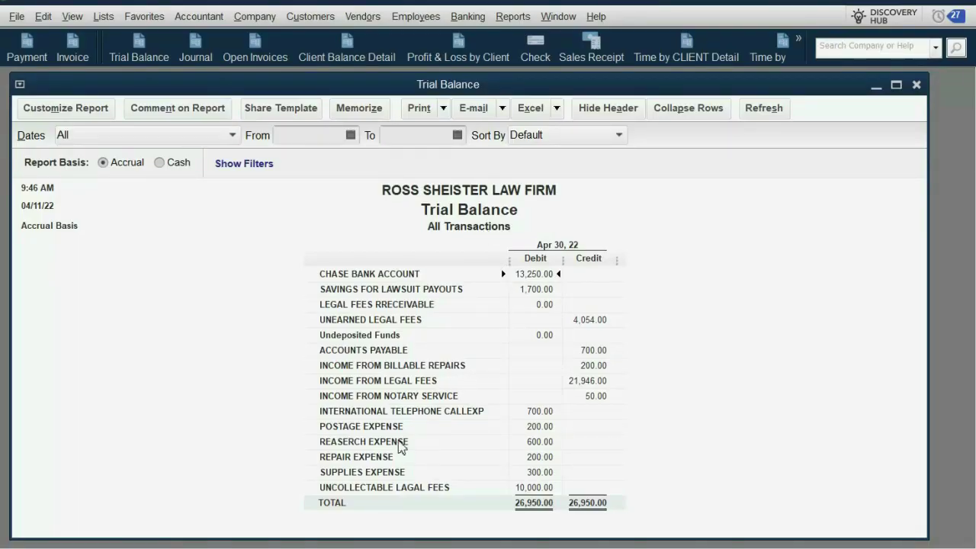
click(532, 443)
- Start a new check and set its date to 05/15/2017
click(537, 49)
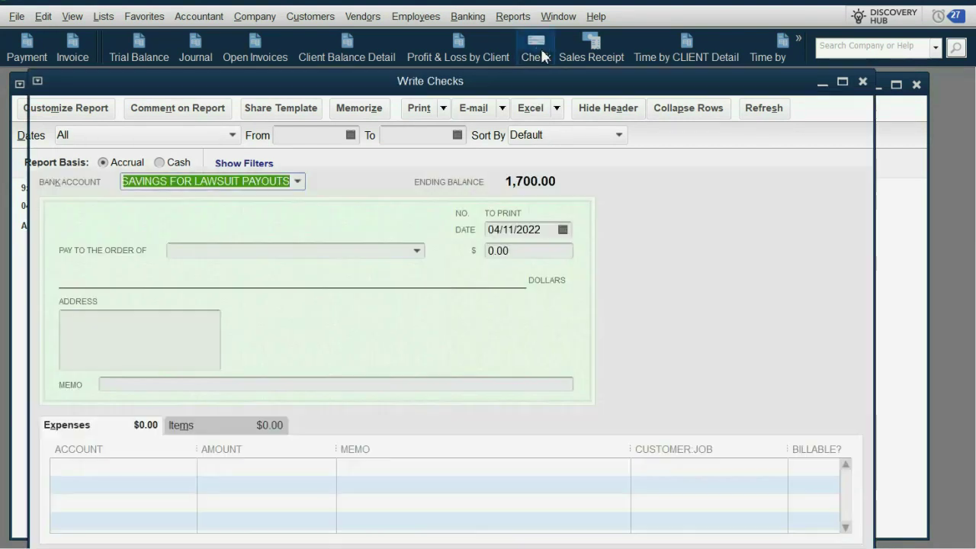
click(563, 229)
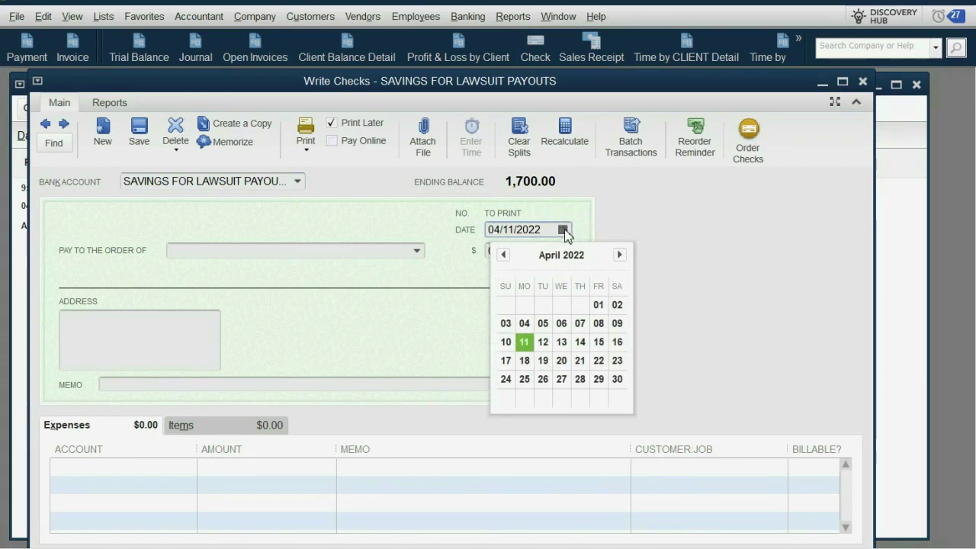
click(503, 255)
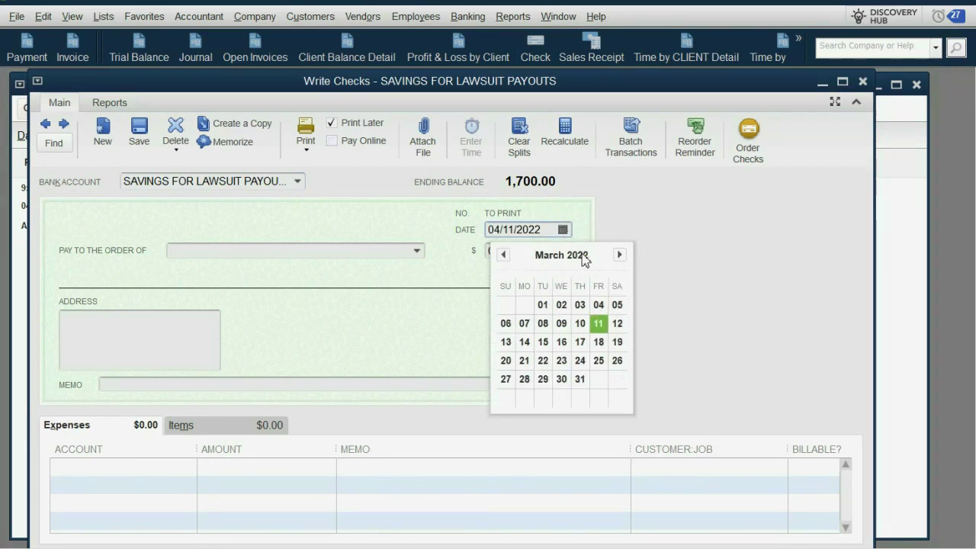
click(619, 255)
click(619, 255)
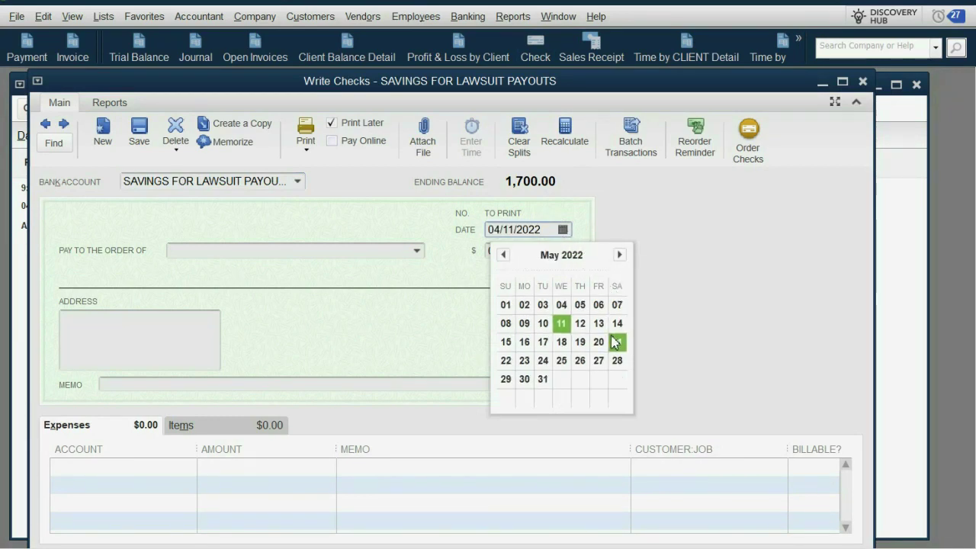
click(507, 343)
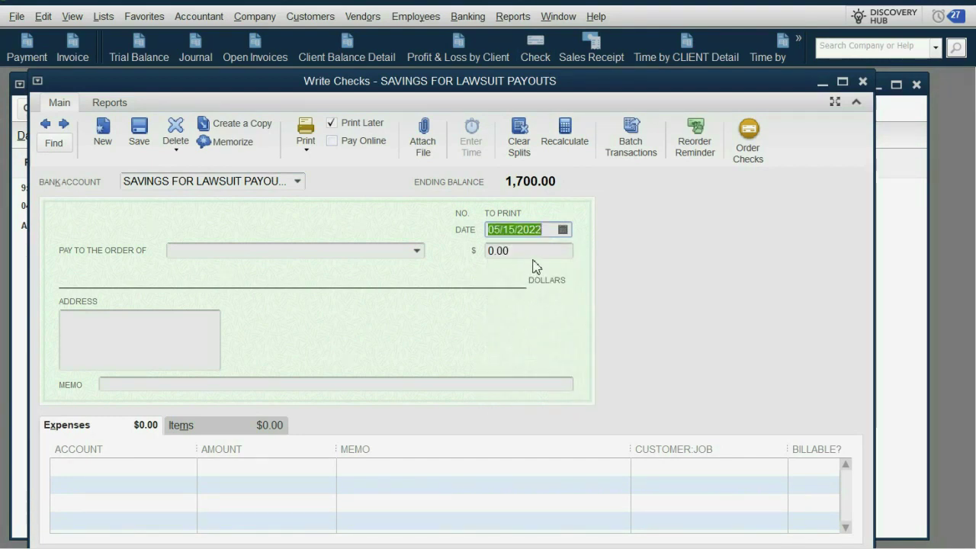
click(543, 230)
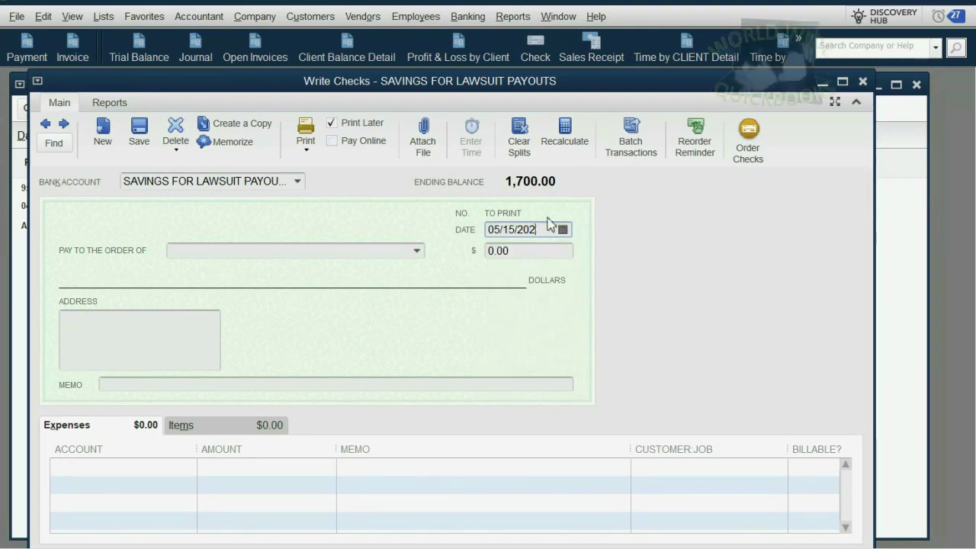
key(BackSpace)
text(17)
key(Tab)
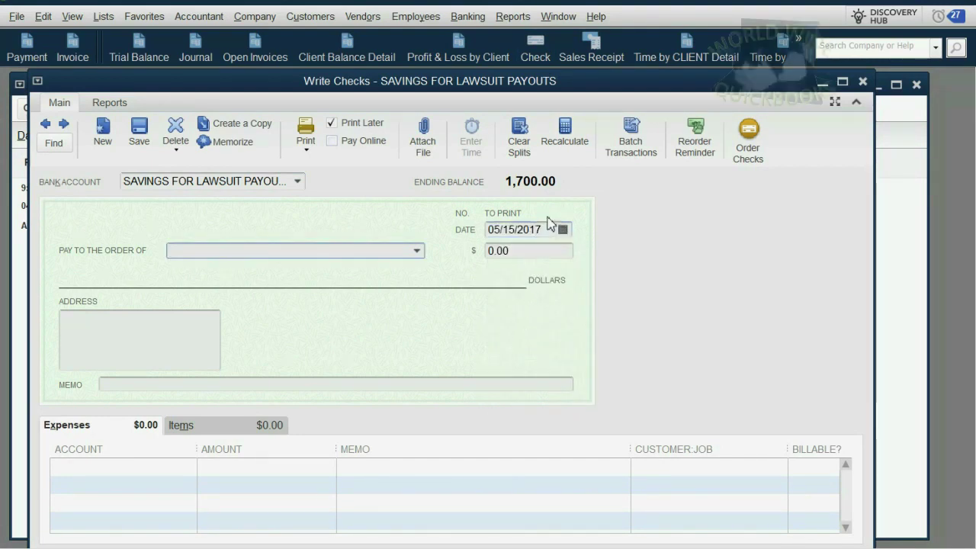
- Set CHASE BANK ACCOUNT as the check's bank account and dismiss the default account notice
click(299, 181)
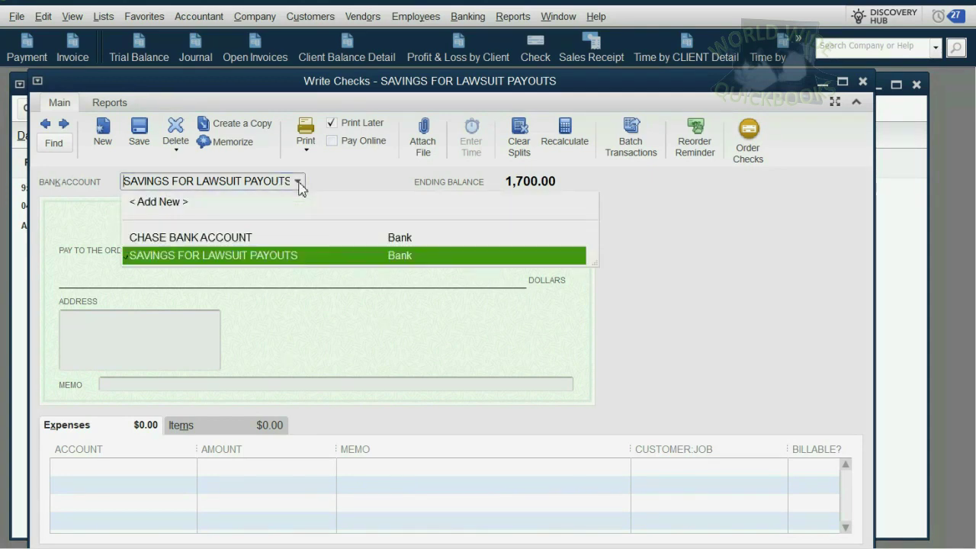
click(290, 237)
click(468, 276)
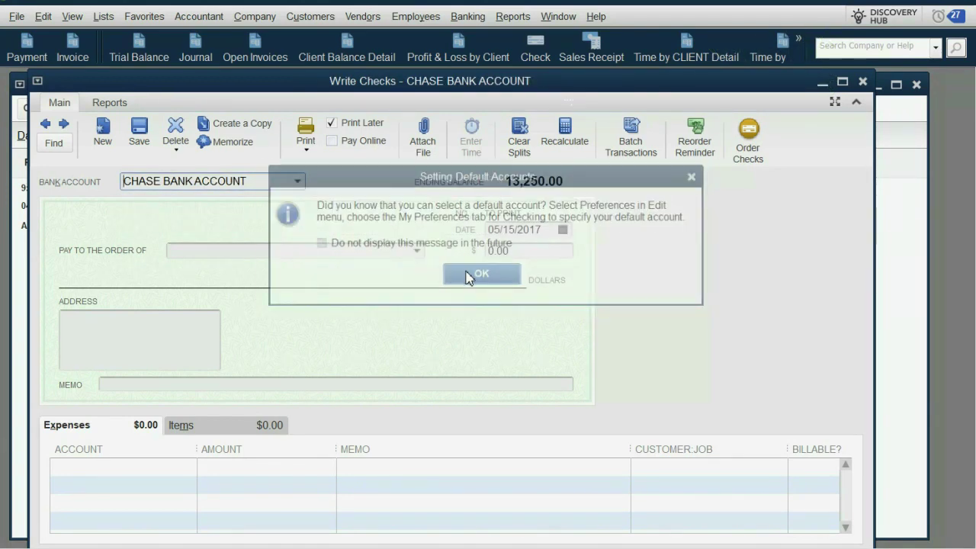
- Create a new vendor named RESEARCH GUY and use it as the check's payee
click(417, 251)
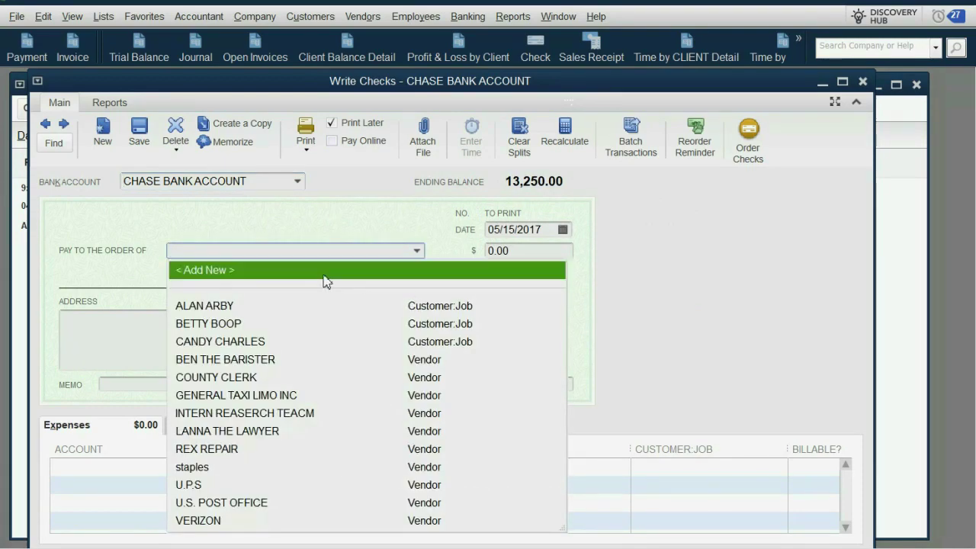
click(333, 273)
click(419, 303)
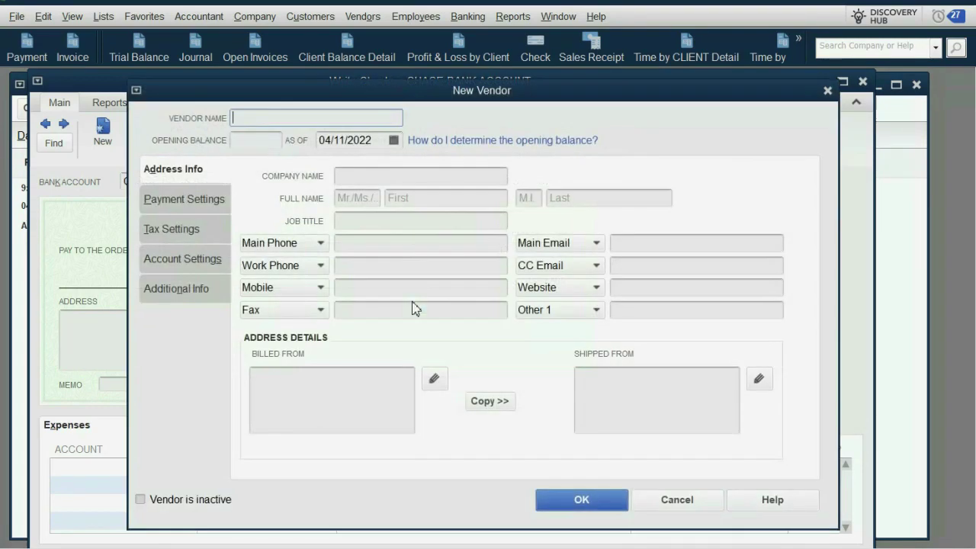
text(RESEA)
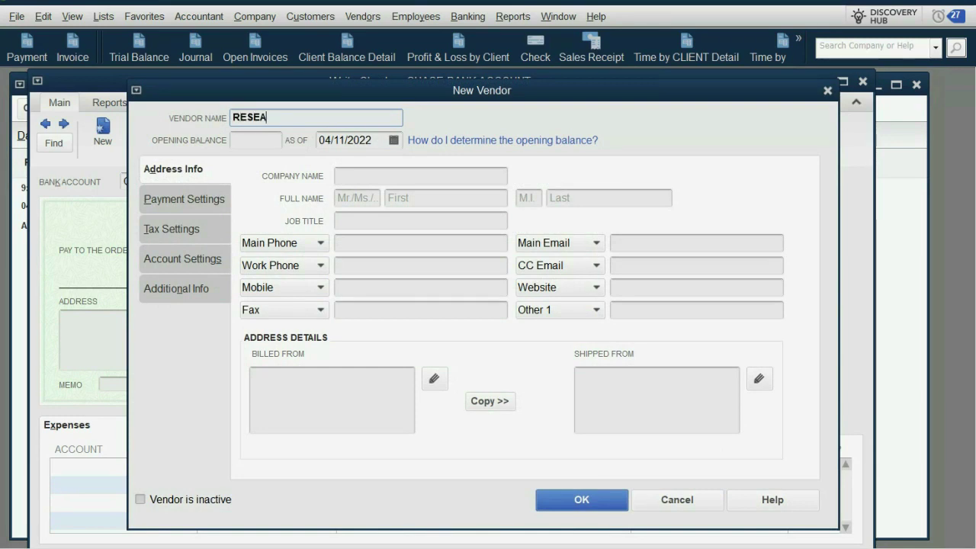
text(RCH GUY)
key(Return)
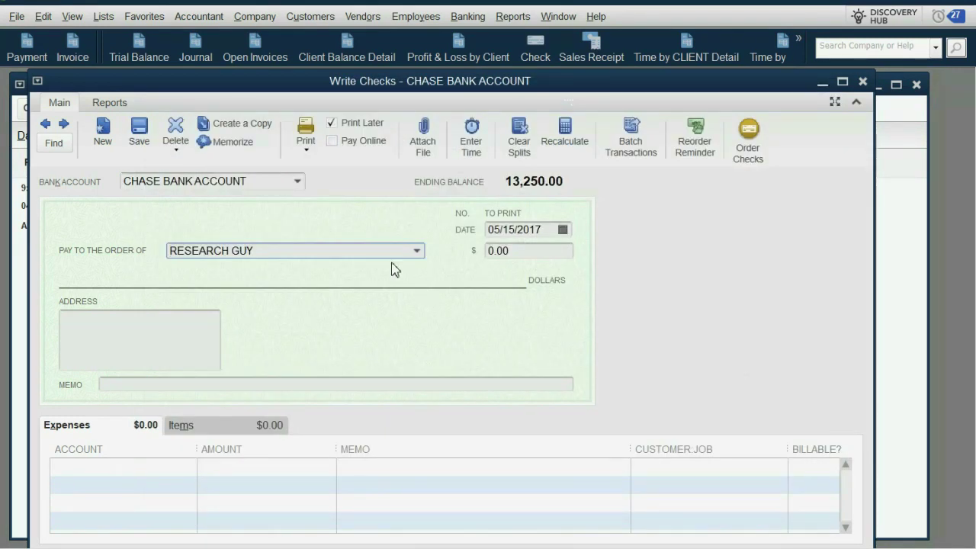
- Assign the check's first expense line to REASERCH EXPENSE and set the check amount to 1,400
click(191, 468)
click(191, 468)
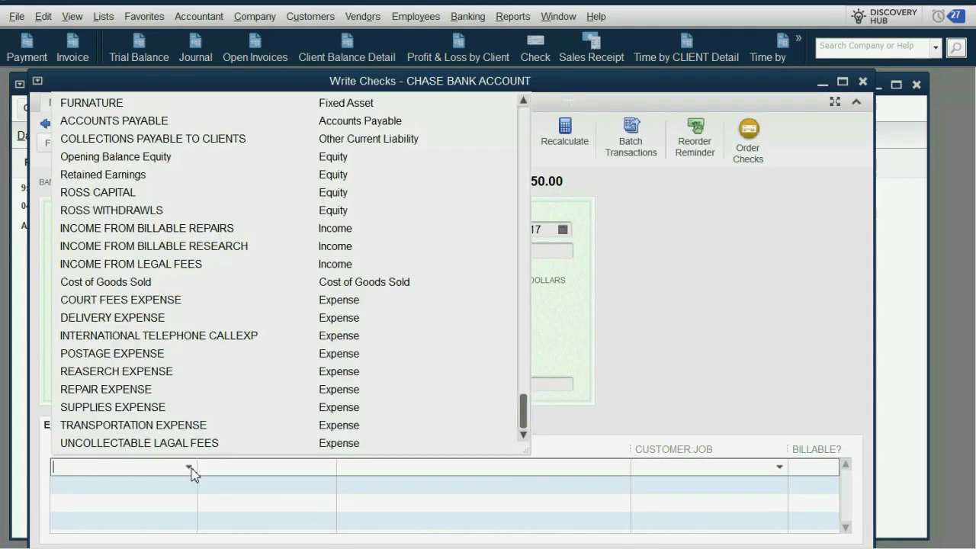
click(221, 372)
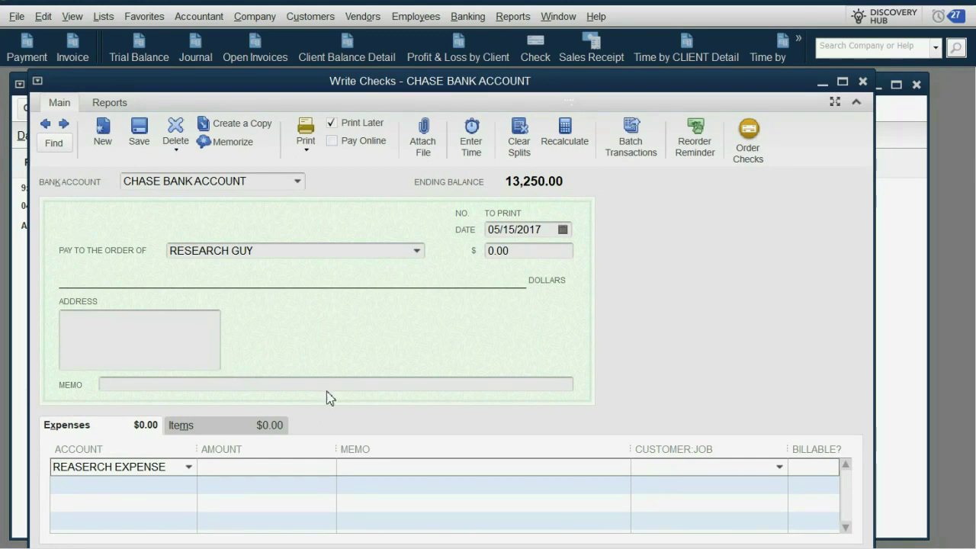
click(503, 250)
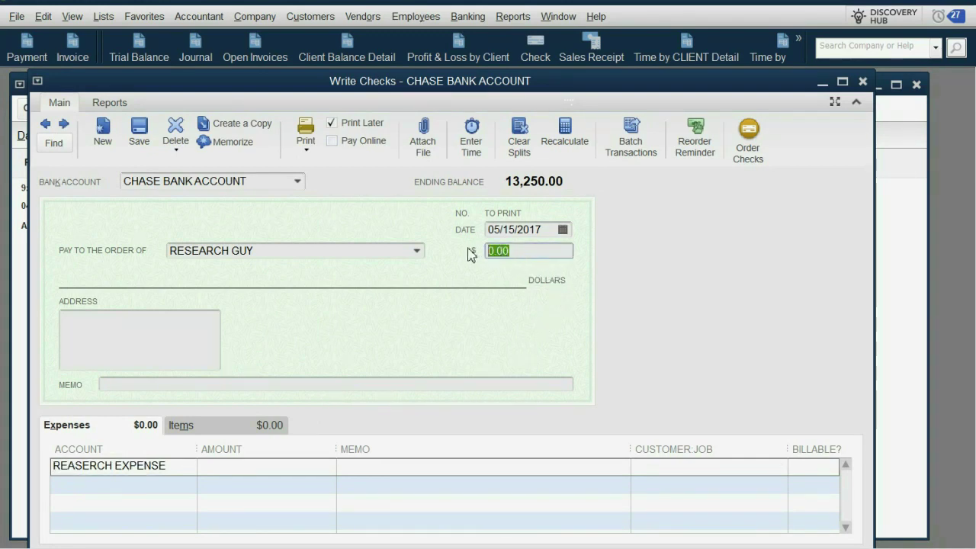
text(1,400)
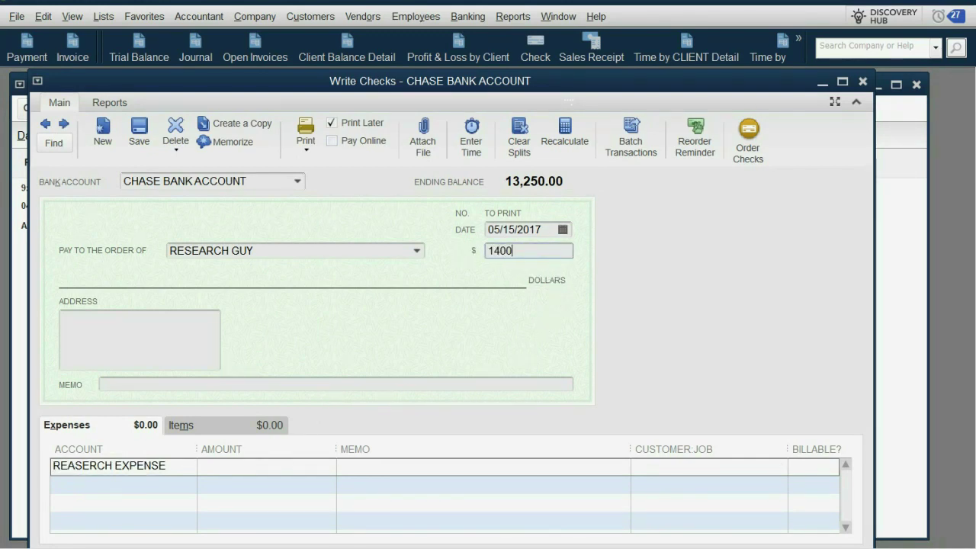
key(Tab)
- Assign the research expense line to the client as billable, and save and close the check
click(772, 467)
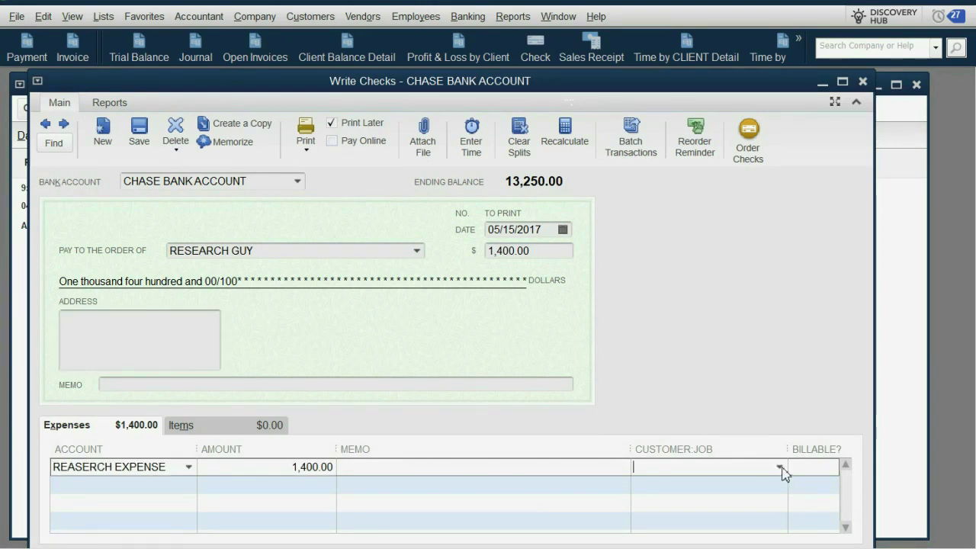
click(779, 466)
text(c)
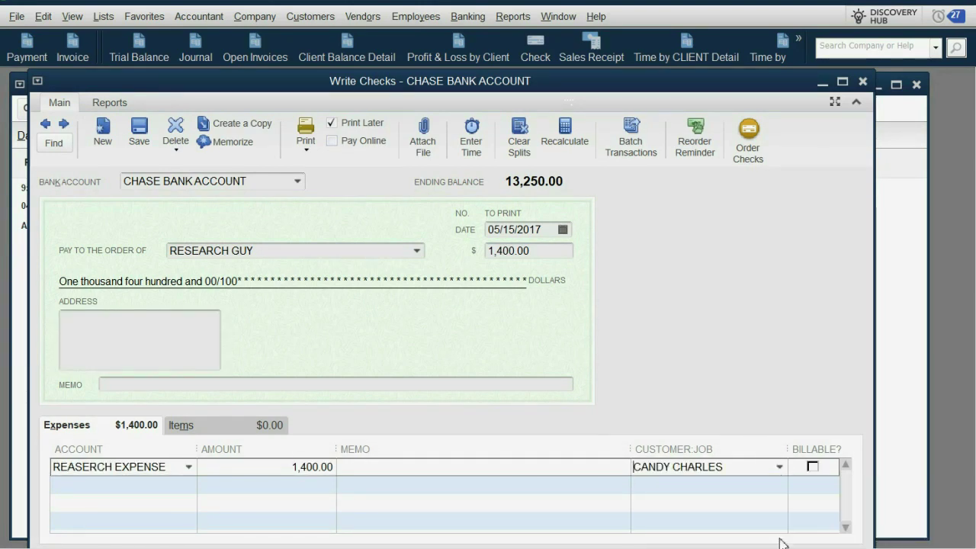
click(813, 466)
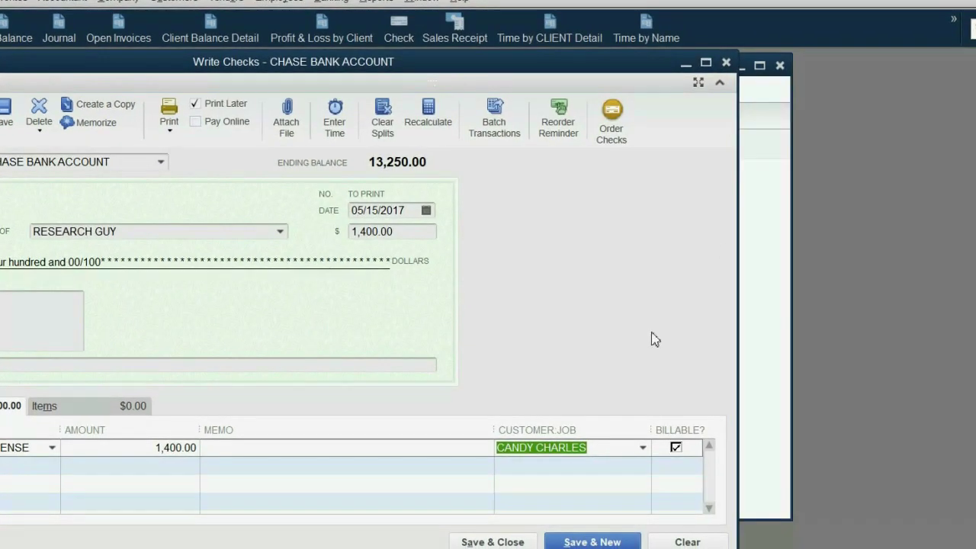
click(483, 540)
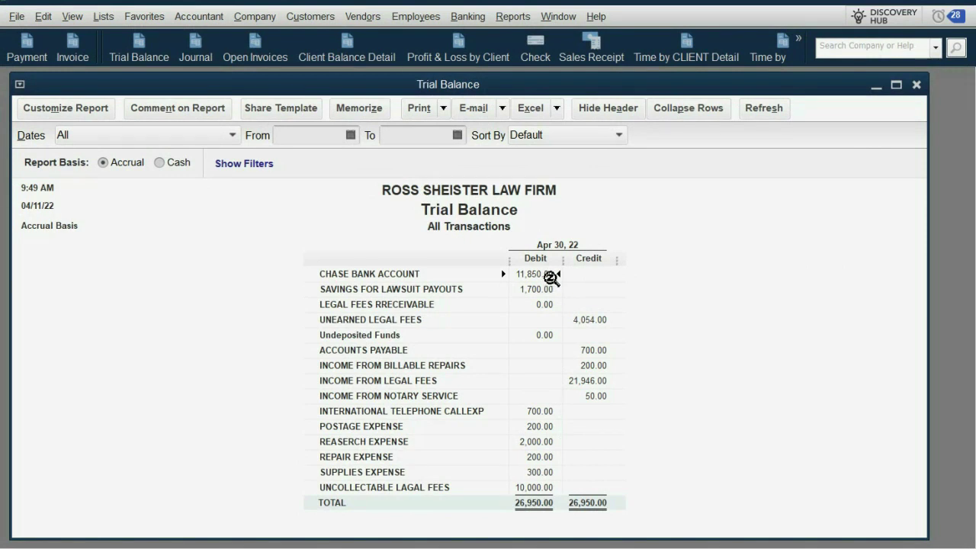
- Examine the transactions behind the REASERCH EXPENSE balance on the Trial Balance, and close the detail report
double_click(534, 442)
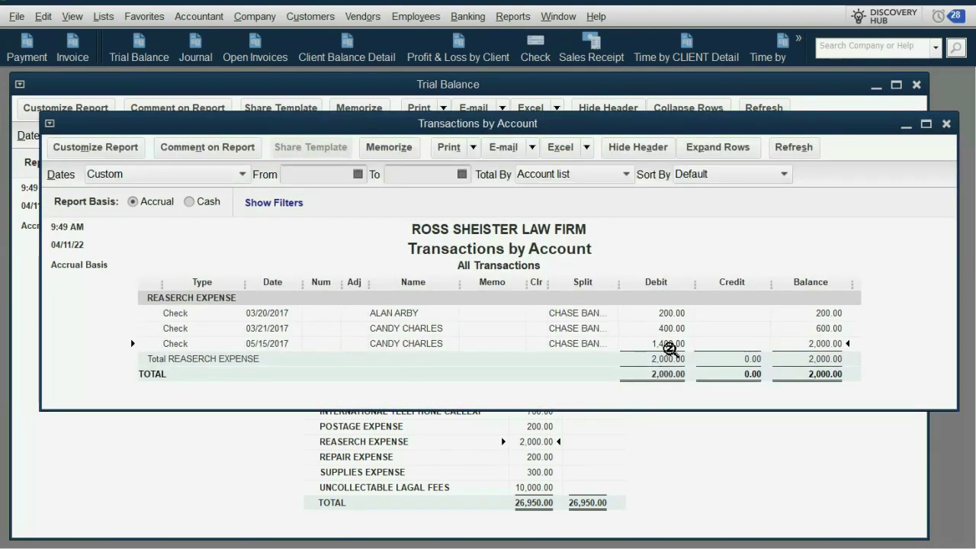
key(Escape)
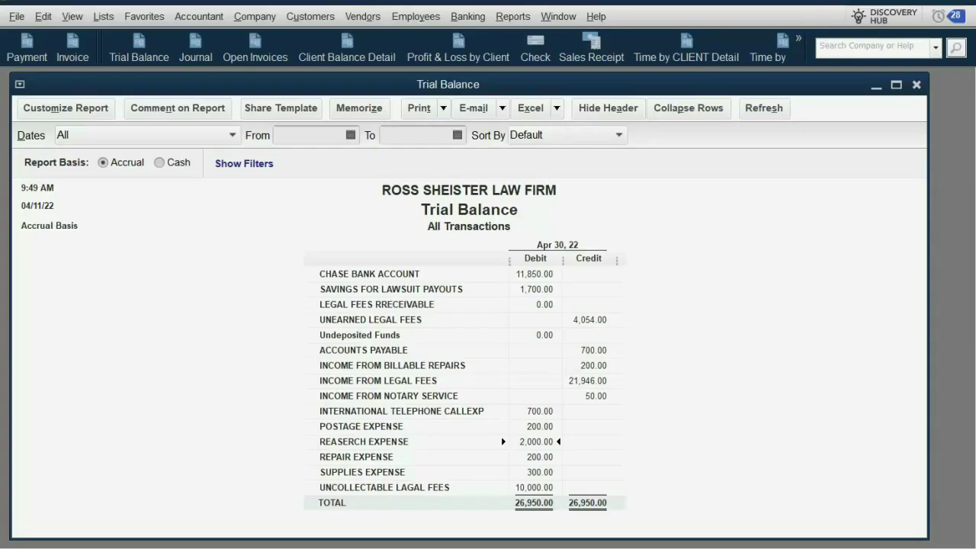
- Run the Profit & Loss by Client report, examine the billed client's REASERCH EXPENSE transactions and close the reports
click(458, 61)
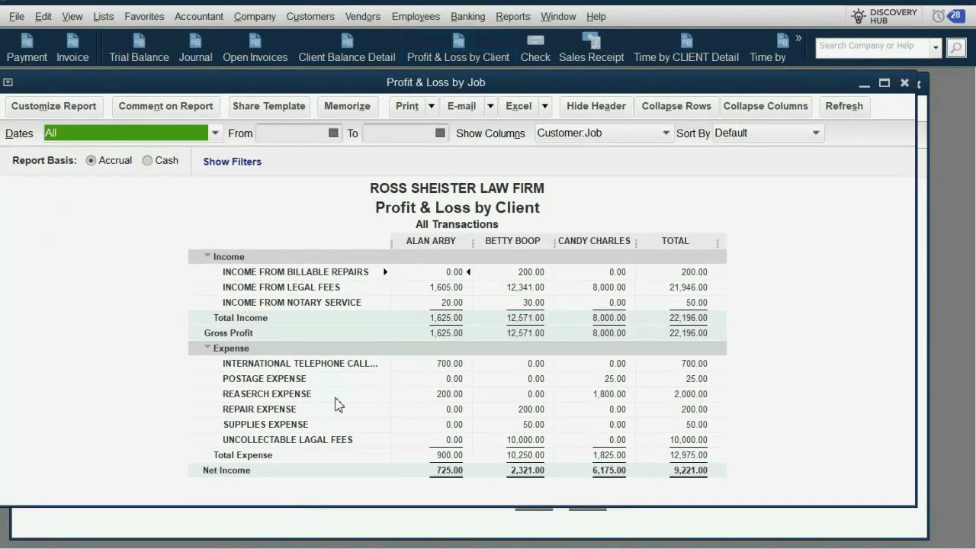
click(614, 398)
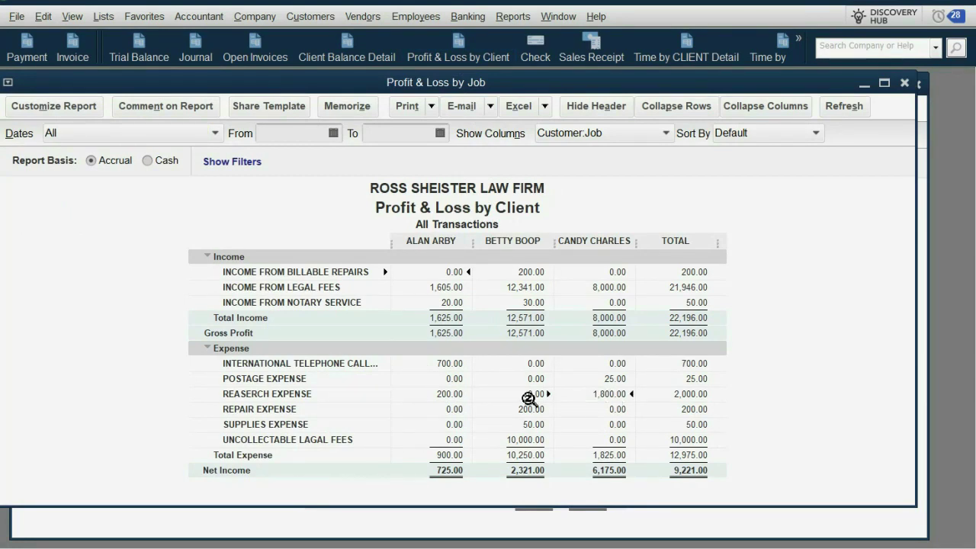
click(456, 400)
double_click(602, 397)
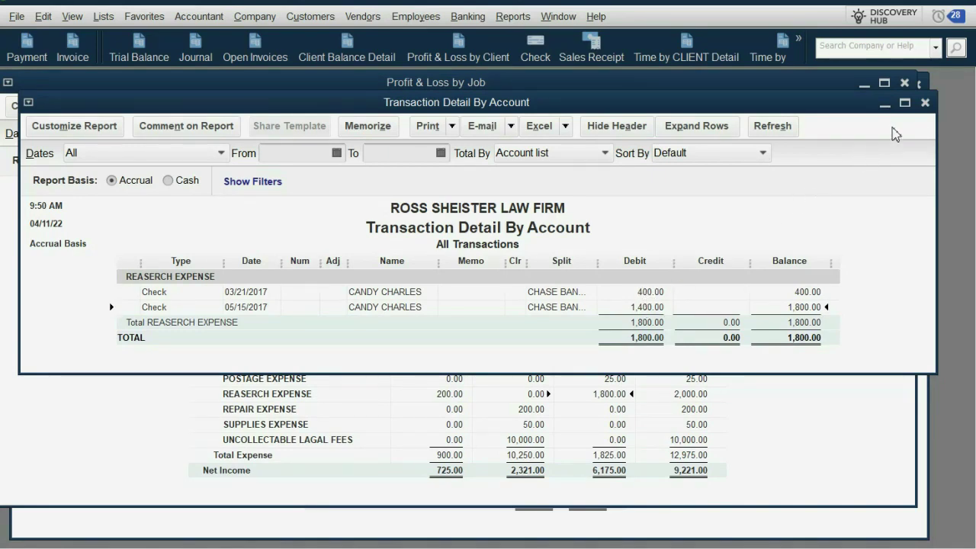
click(924, 102)
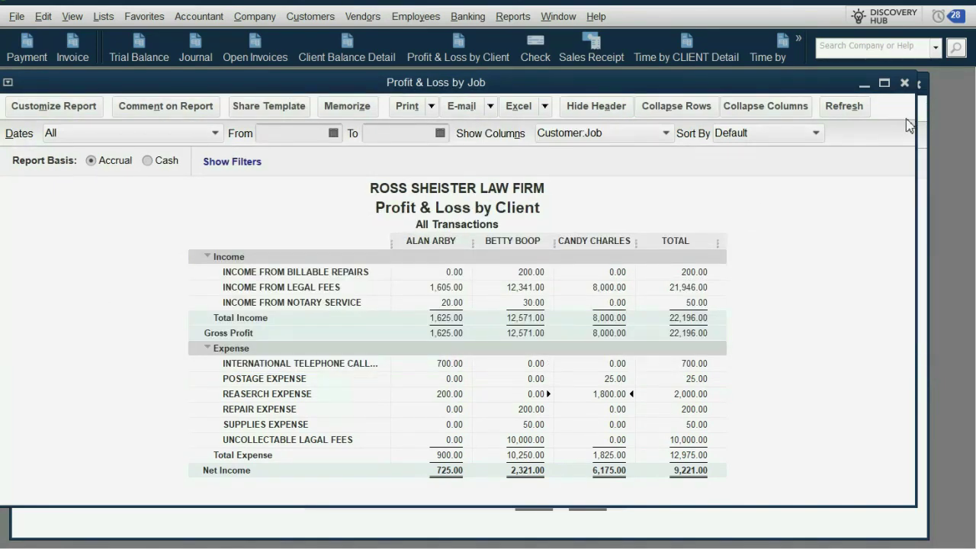
click(904, 82)
click(905, 82)
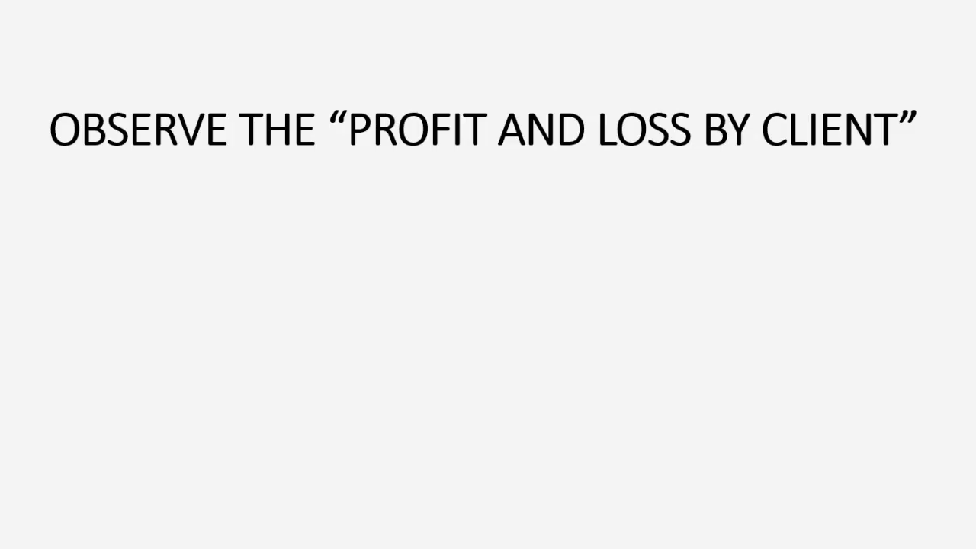
click(608, 303)
click(608, 303)
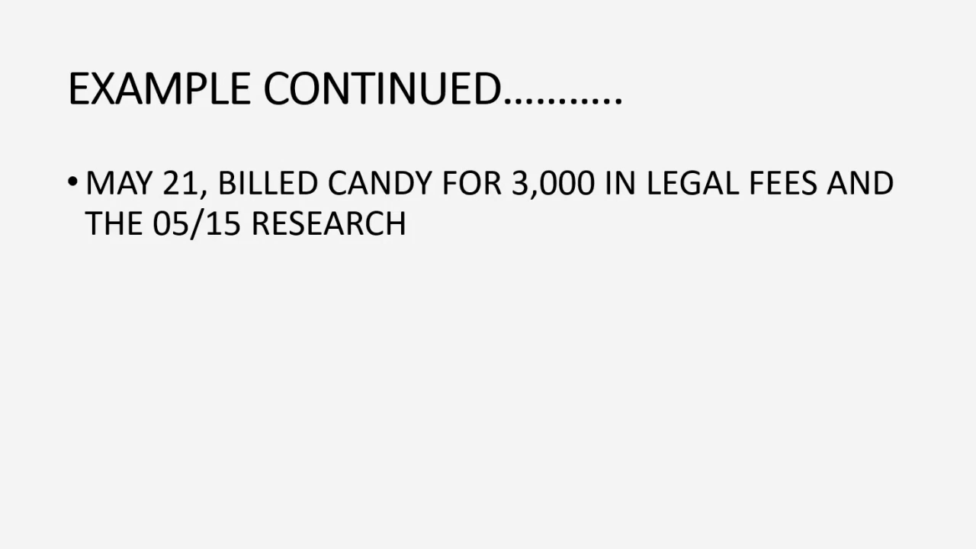
key(Right)
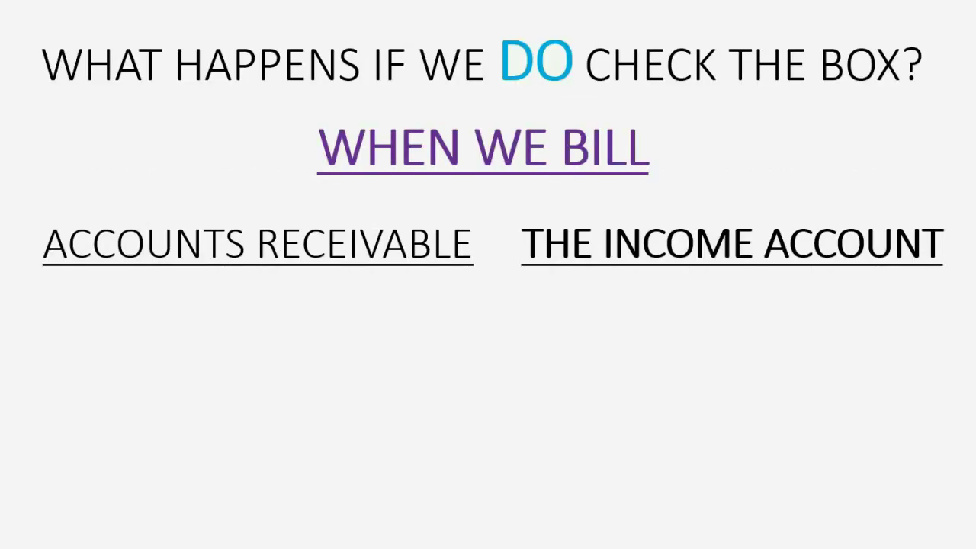